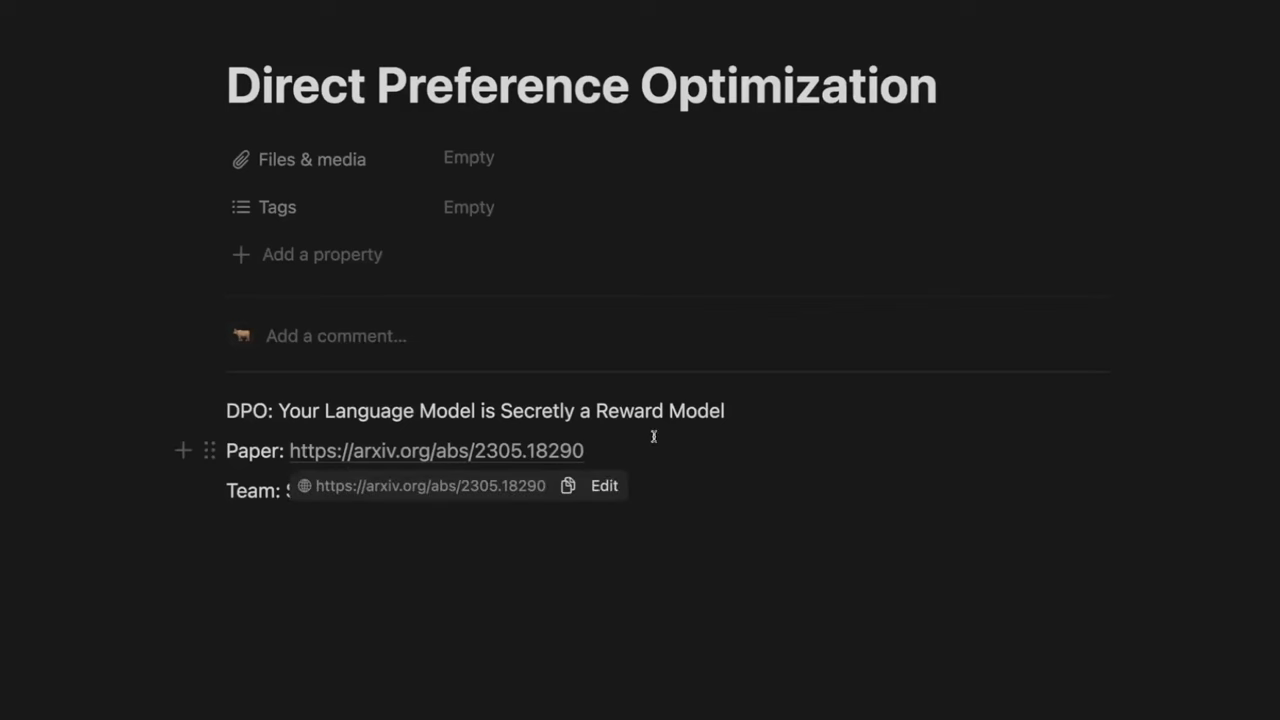
# Add a bold 'Why is this paper important?' line below the Stanford University team line
pyautogui.click(367, 592)
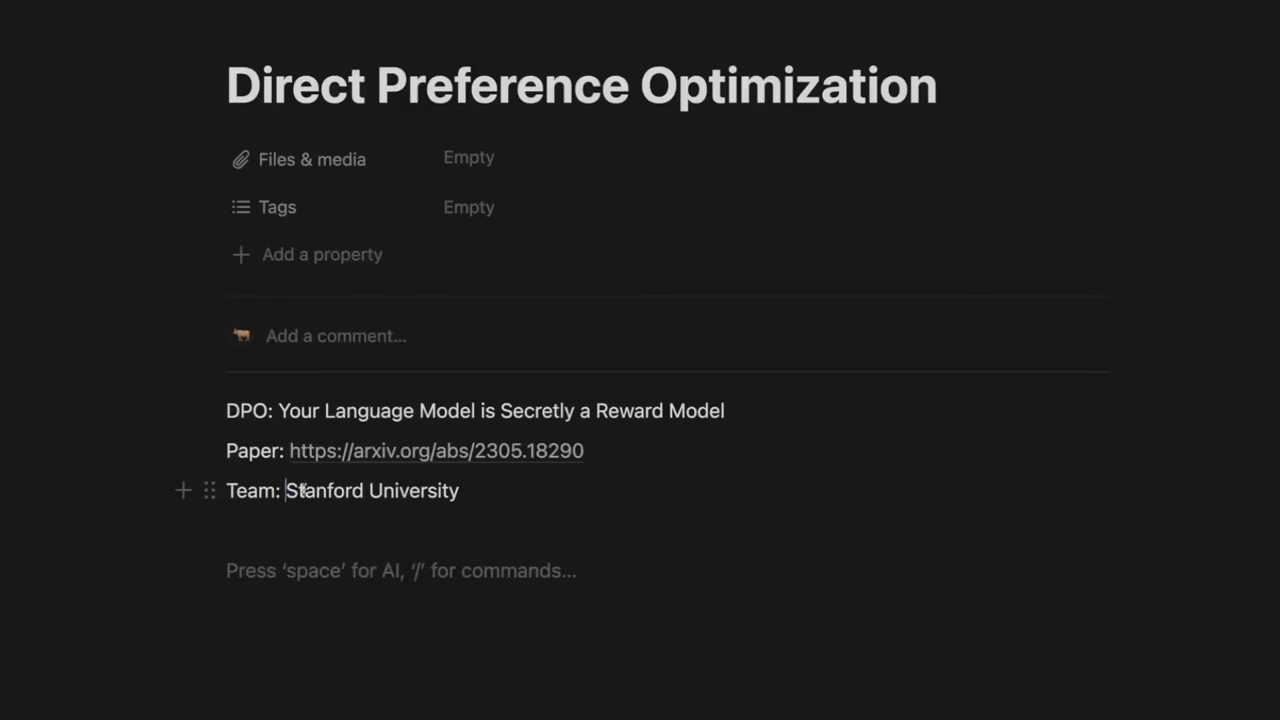
pyautogui.moveTo(301, 490); pyautogui.dragTo(507, 493)
pyautogui.press('Return')
pyautogui.write('Why is this paper important?')
pyautogui.press('Return')
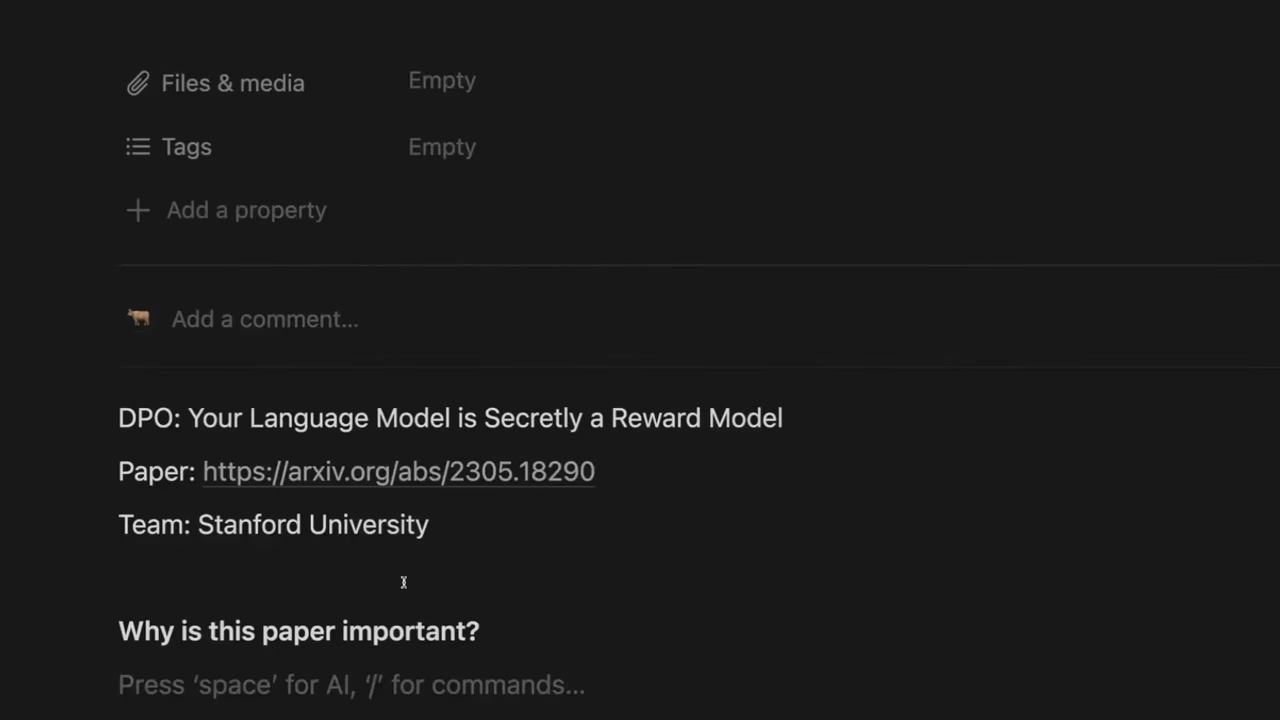
pyautogui.scroll(-2, 403, 582)
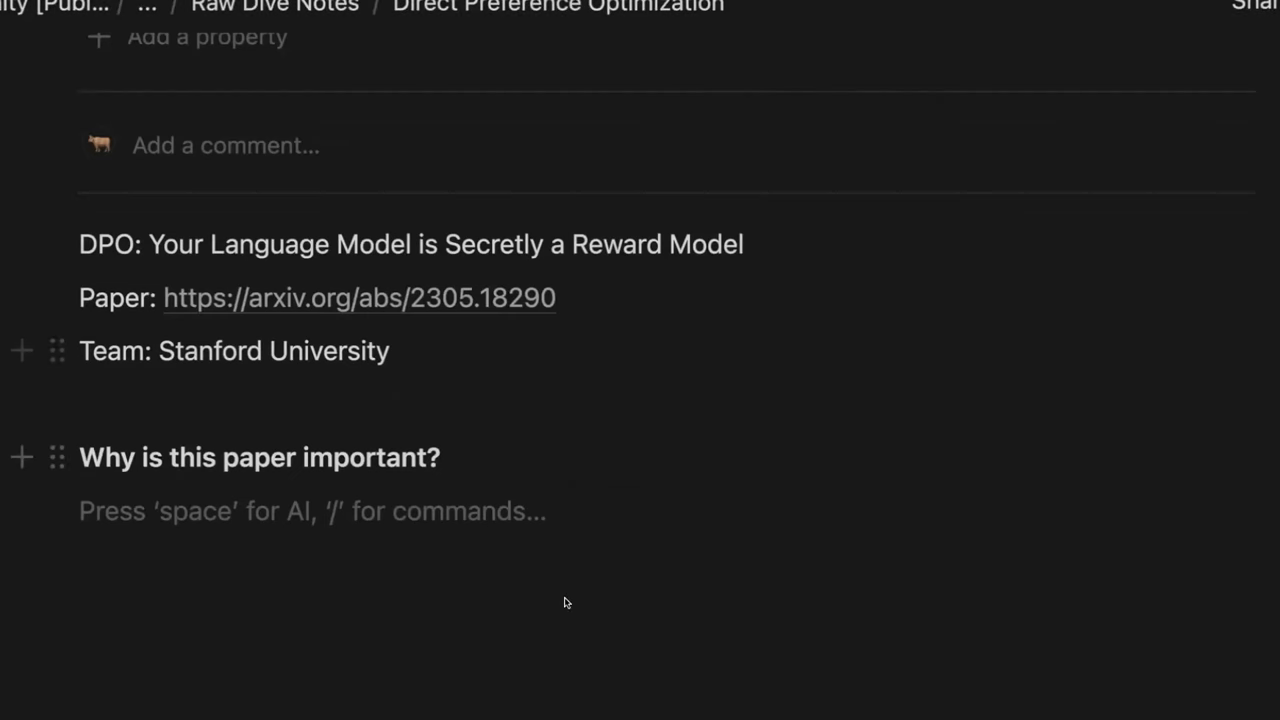
# Write paragraphs on LLM capabilities, multiple valid responses, and good versus poor code
pyautogui.write('Large Language Models that are trained on large datasets of text have been shown to acquire a surprising set of capabilities. Whether it is to be an AI coding assistant, or a creative writing assistant, we want the model to understand a wide variety of knowledge.')
pyautogui.scroll(-1, 552, 564)
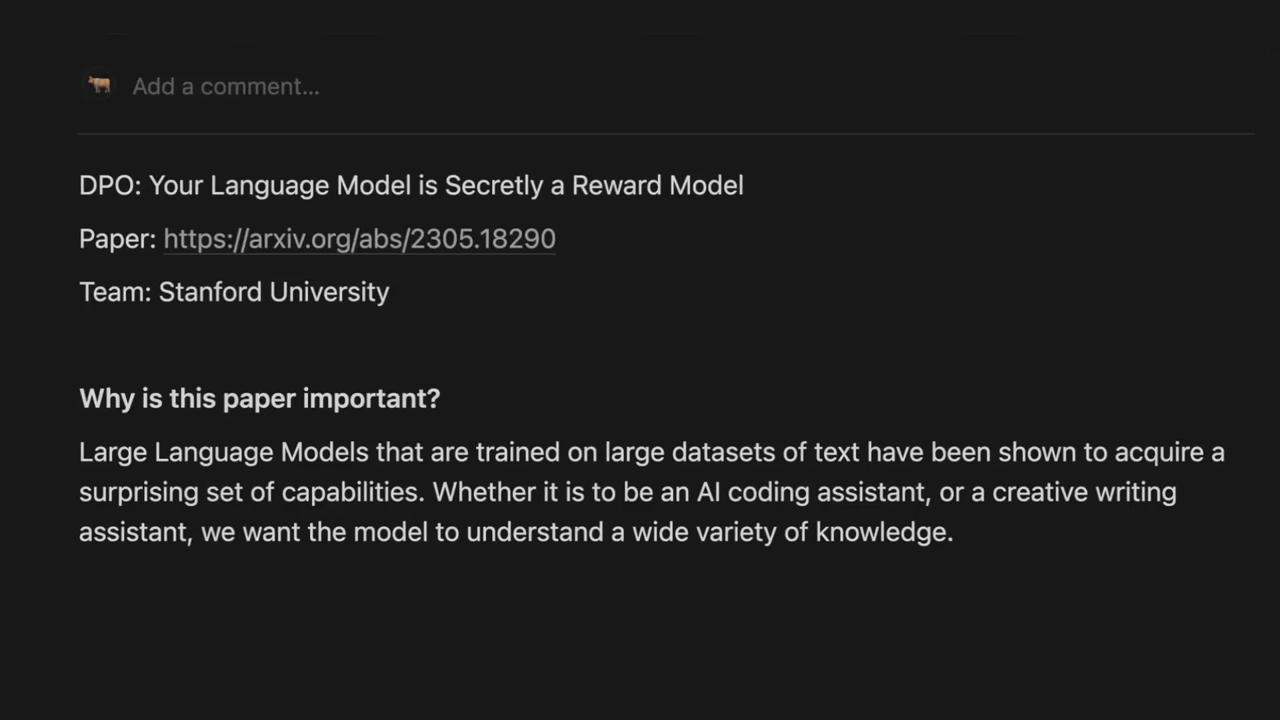
pyautogui.press('Return')
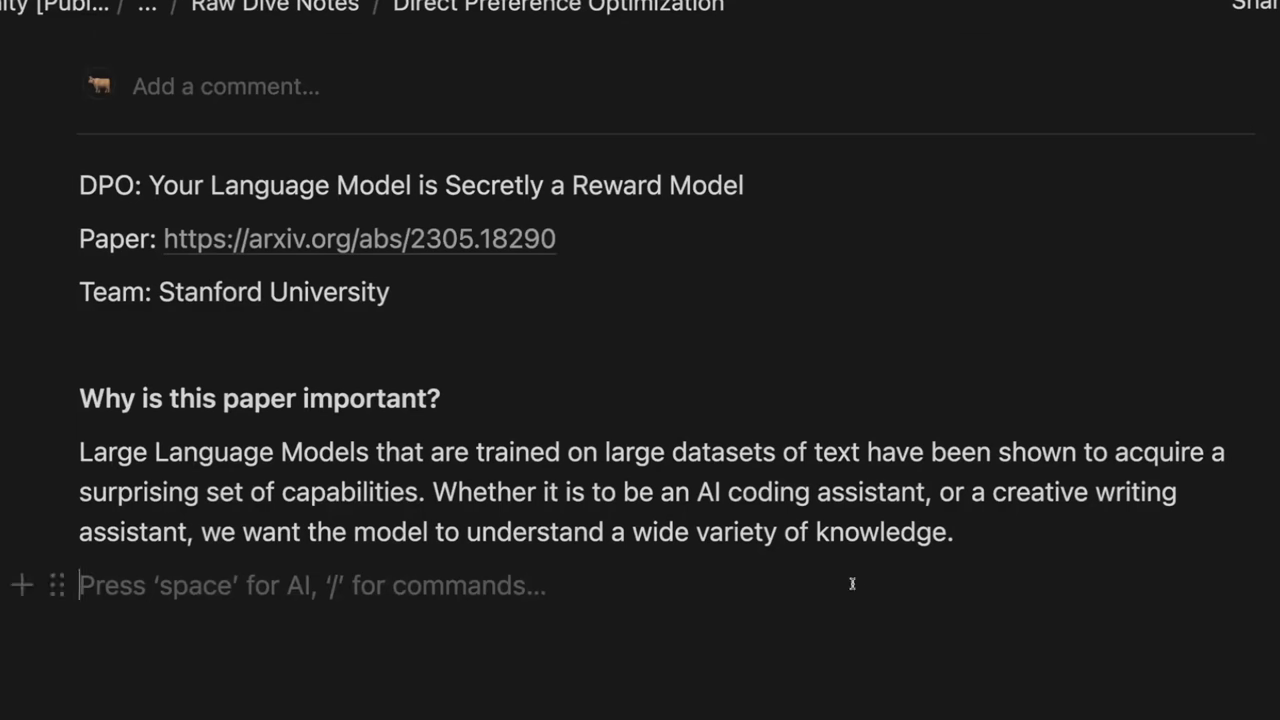
pyautogui.write('The authors state that we want LLMs to understand the nuances of language and that there can be multiple valid responses to a single prompt.')
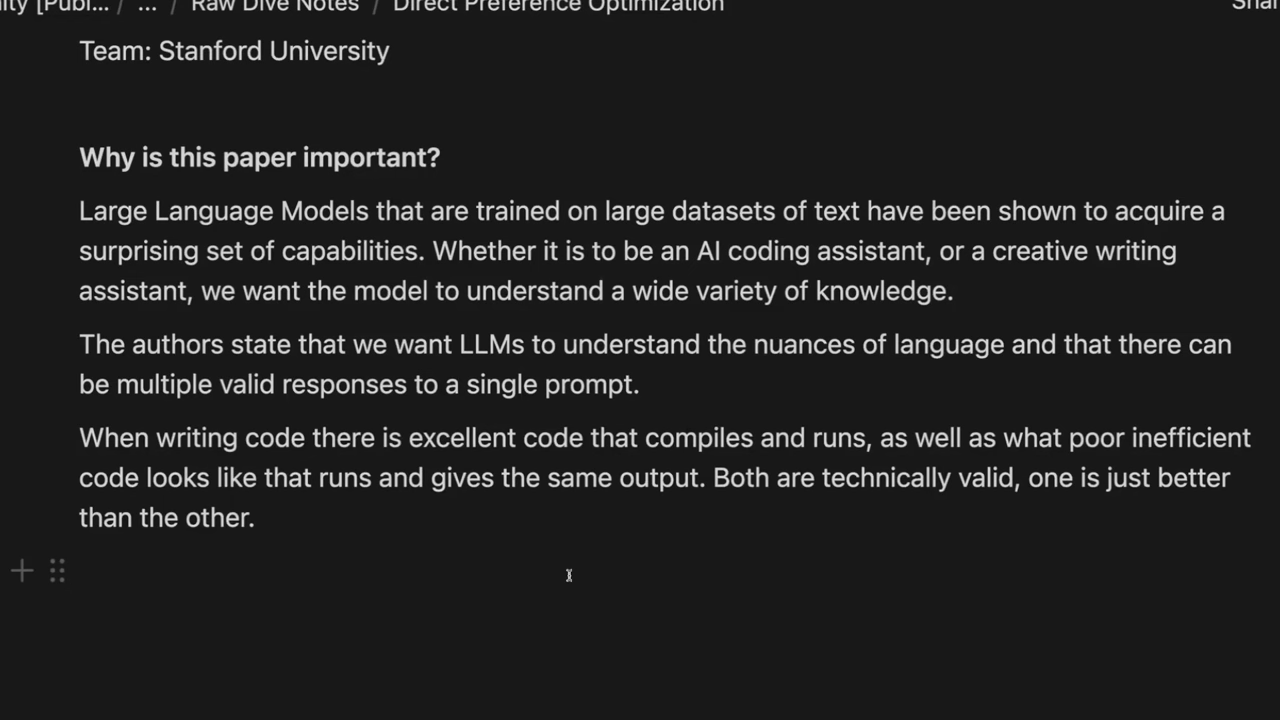
pyautogui.press('Return')
pyautogui.scroll(-2, 640, 400)
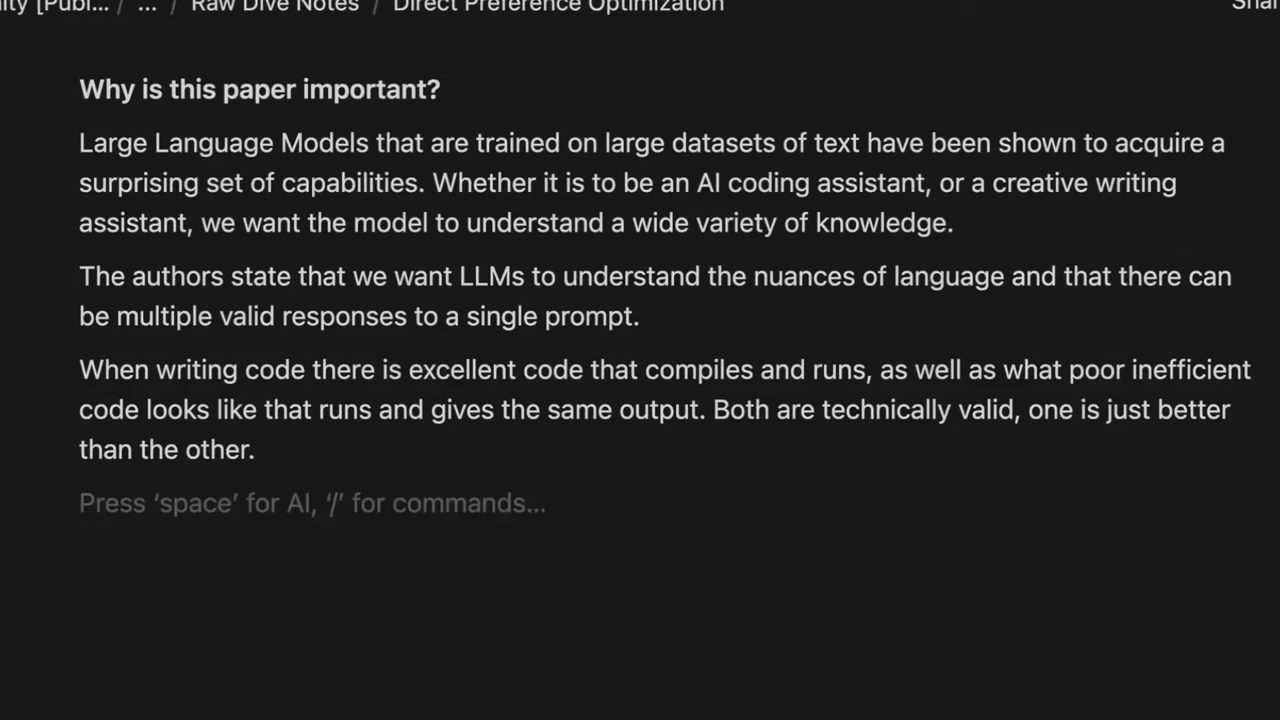
# Add paragraphs on misconceptions, safe controllable AI and DPO's purpose, then 'Zero to ChatGPT'
pyautogui.write('When performing creating writing we want the model to be aware of common misconceptions believed by 50% of people, but we do not want it to claim this misconception to be true.')
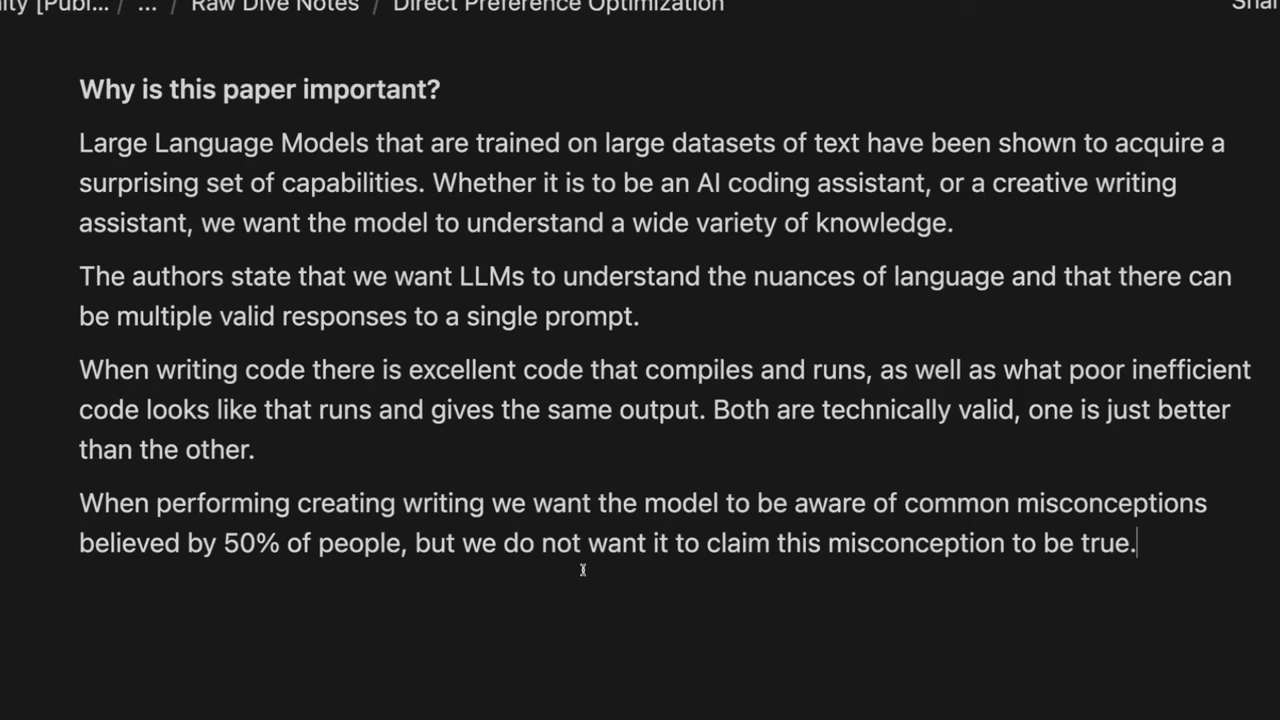
pyautogui.press('Return')
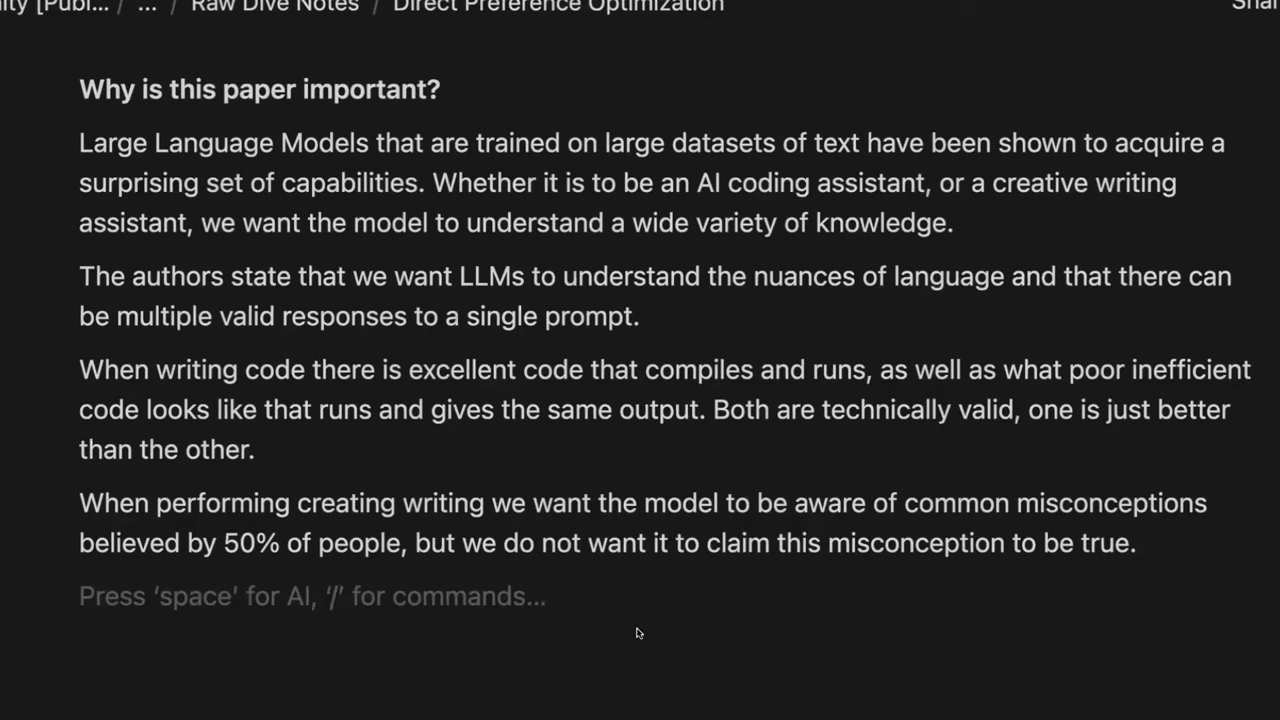
pyautogui.write('We want to build AI systems that are safe, performant and controllable.')
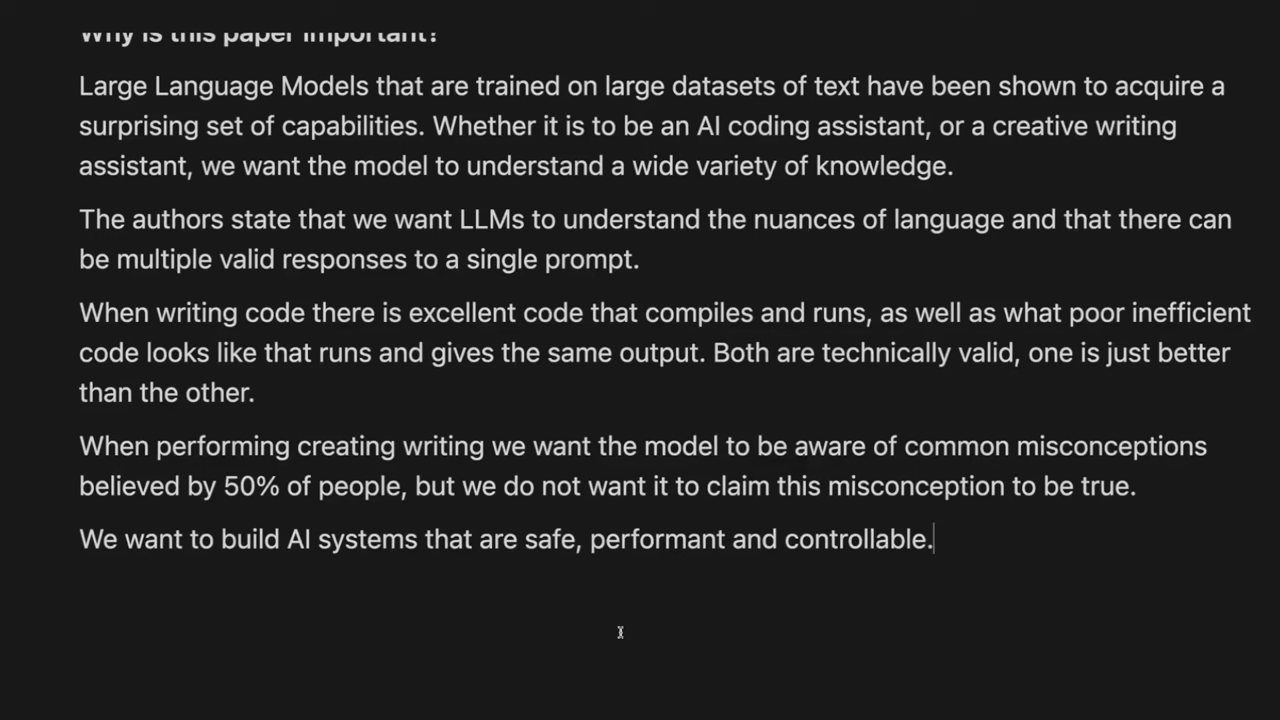
pyautogui.press('Return')
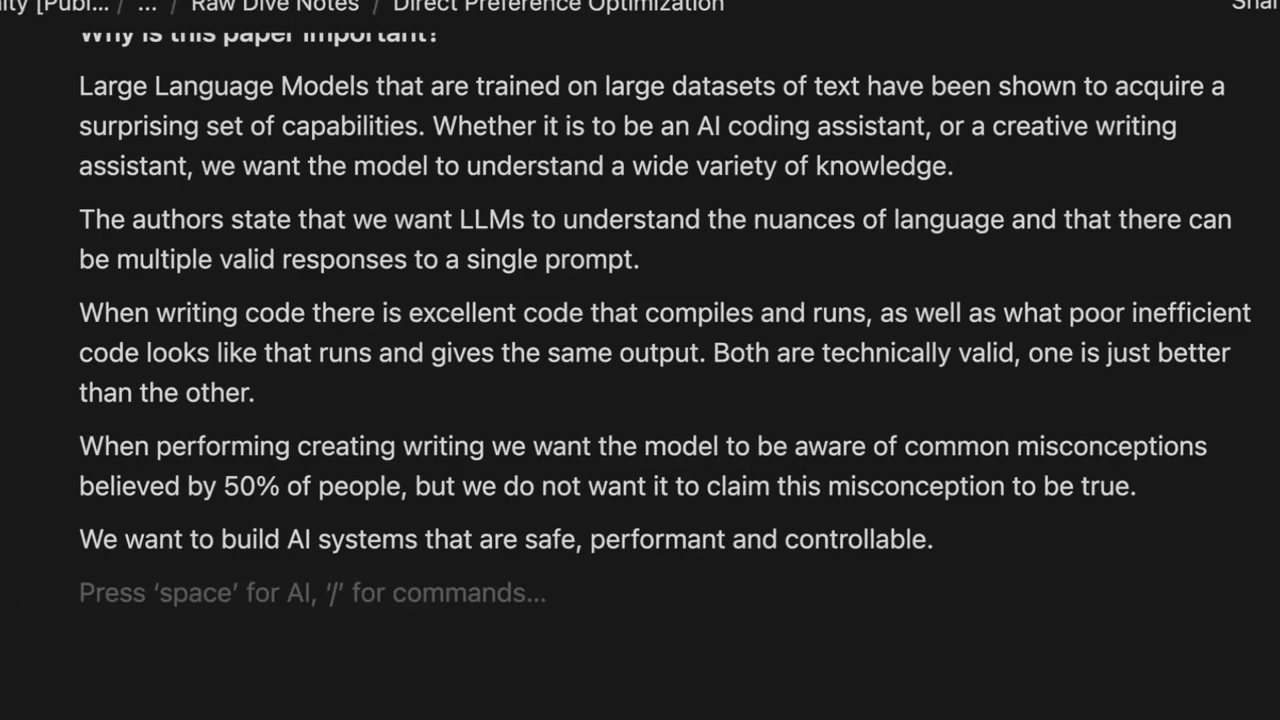
pyautogui.write('DPO is to provide a simple approach for going from a model that knows a lot, to a model that behaves how humans want it to.')
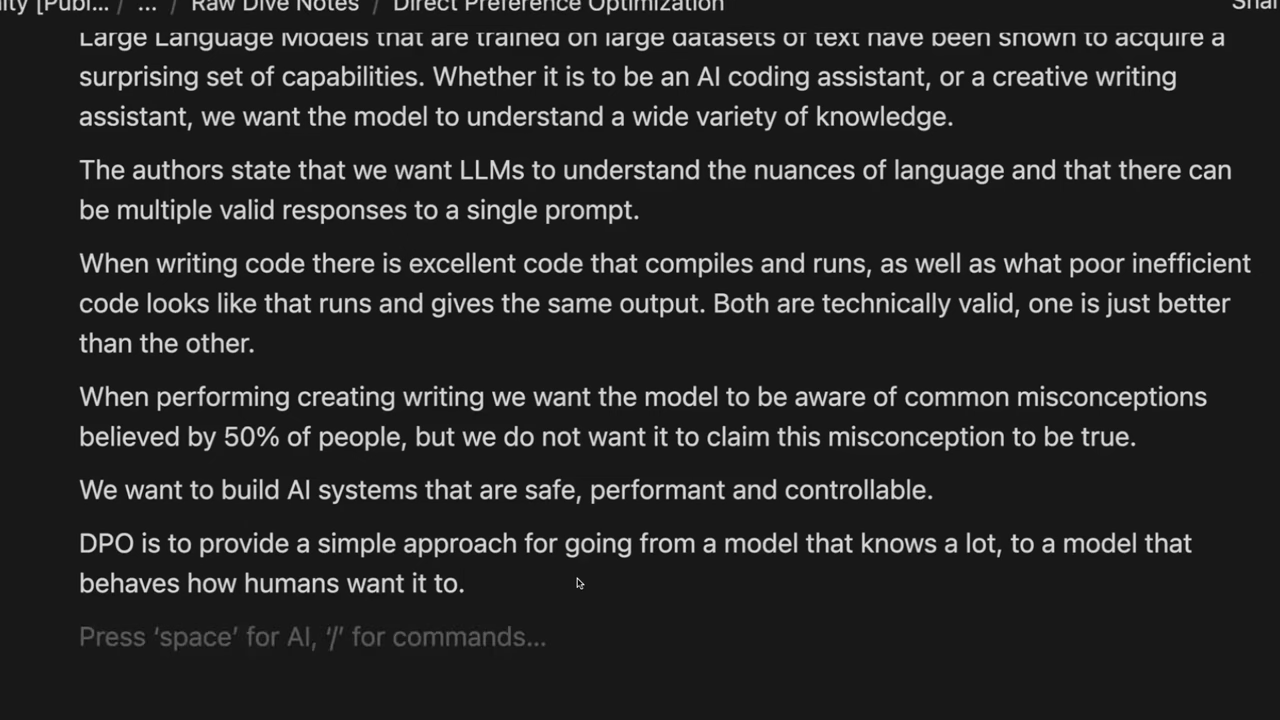
pyautogui.scroll(-3, 580, 580)
pyautogui.write('Zero to ChatGPT')
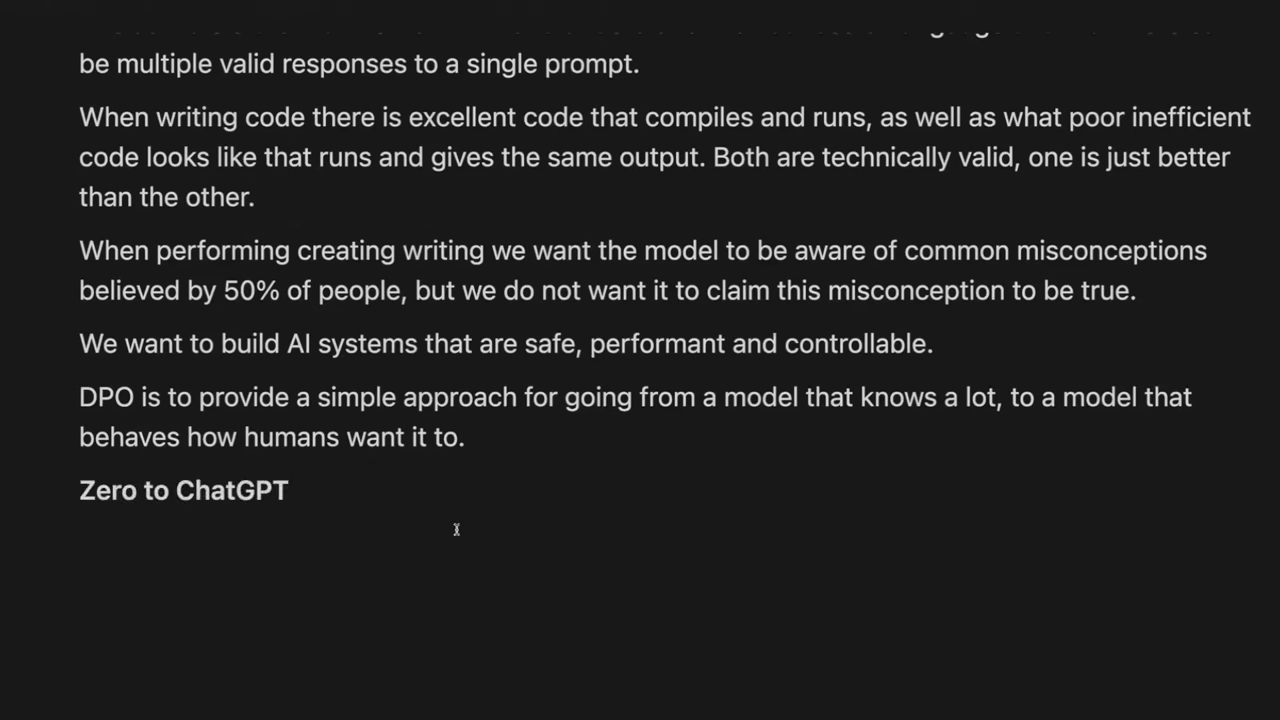
# Turn the 'Zero to ChatGPT' line into a Heading 1
pyautogui.hotkey('shift', 'Home')
pyautogui.click(207, 432)
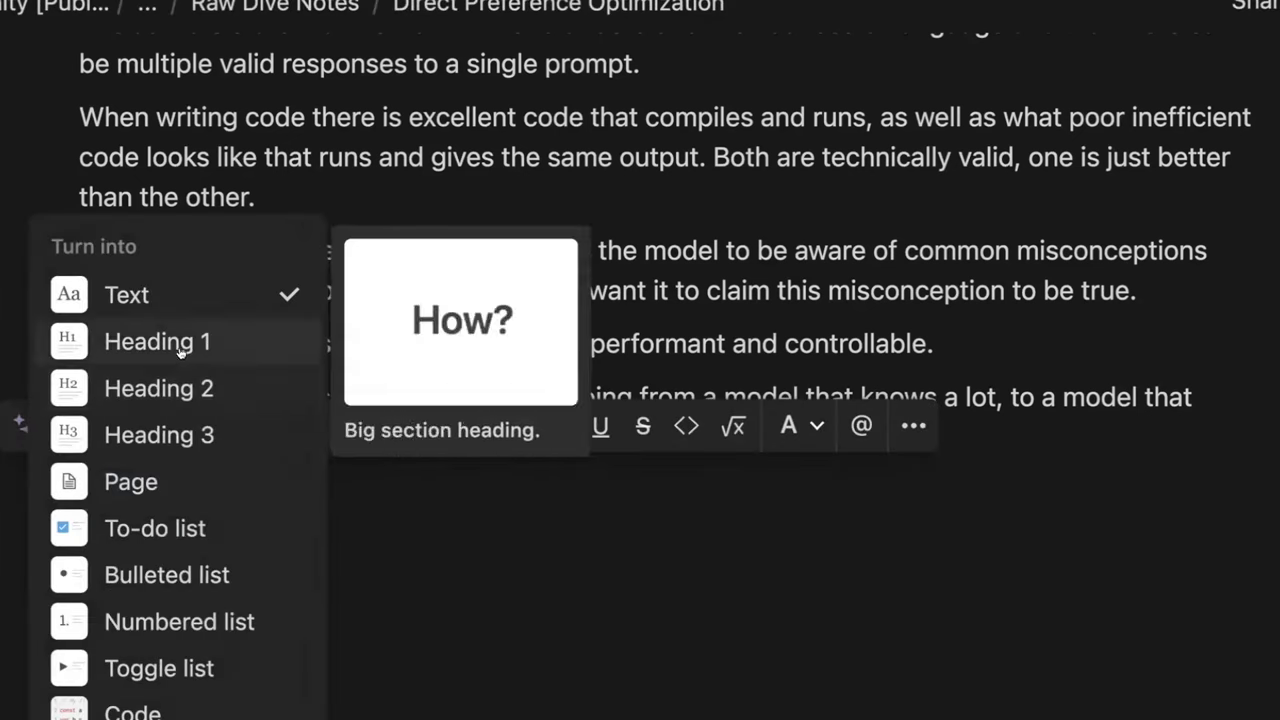
pyautogui.click(158, 341)
pyautogui.press('Right')
pyautogui.scroll(-2, 603, 586)
pyautogui.press('Return')
pyautogui.scroll(-1, 603, 586)
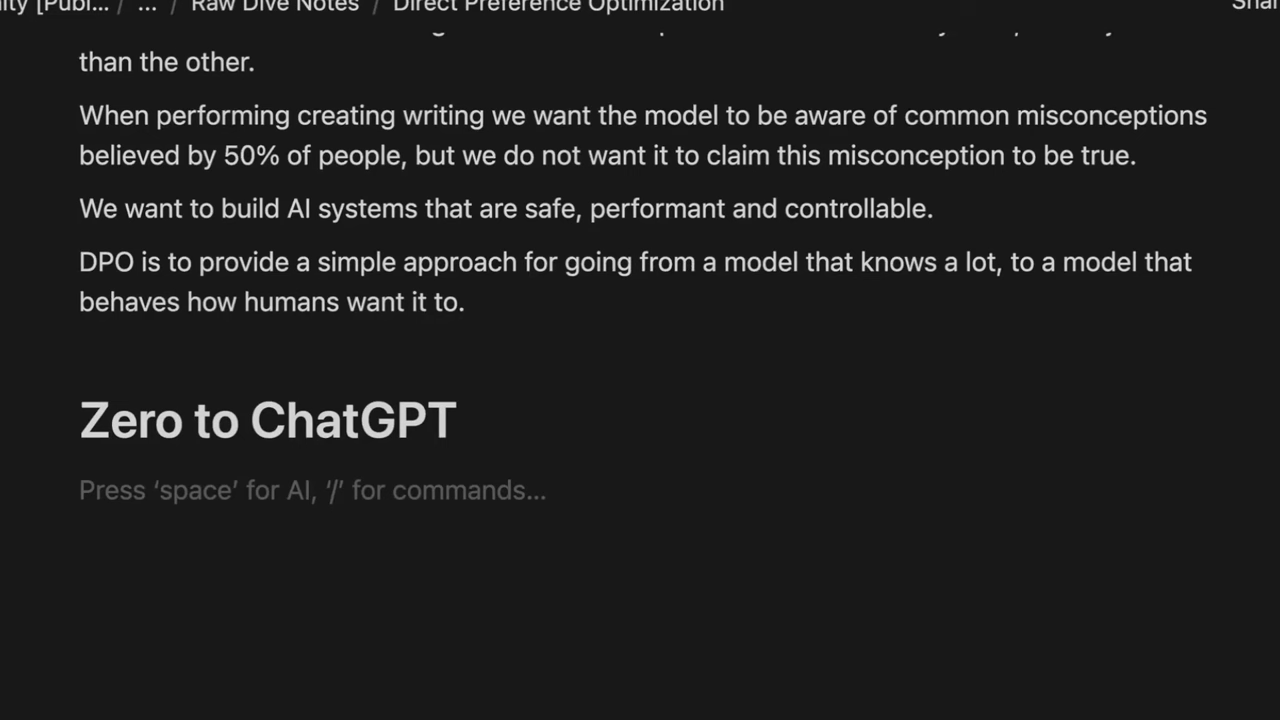
# Paste the three-step ChatGPT training list below the heading and end the list
pyautogui.write('When it comes to building an end to end system like ChatGPT, there are typically three steps. 1. Unsupervised pre-training (done by big company with lots of $, think LLama-2, Mistral, etc) 2. Supervised Fine Tuning (can be done by you, tailored to your use case) 3. Reinforcement learning from human feedback (RLHF) (can be done by you, but is hard) a. Requires a reward model b. Requires PPO optimization')
pyautogui.scroll(-3, 500, 491)
pyautogui.click(568, 622)
pyautogui.press('Return')
pyautogui.press('Return')
pyautogui.press('Return')
pyautogui.press('Return')
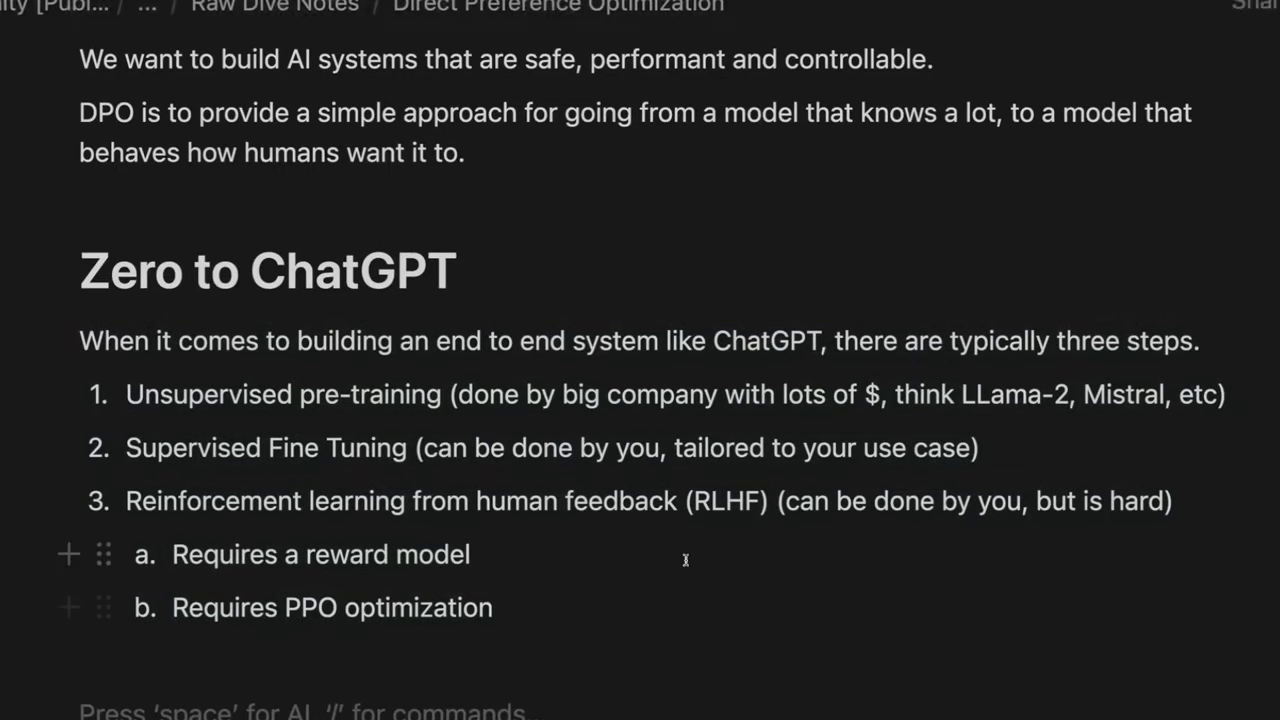
pyautogui.scroll(-1, 685, 560)
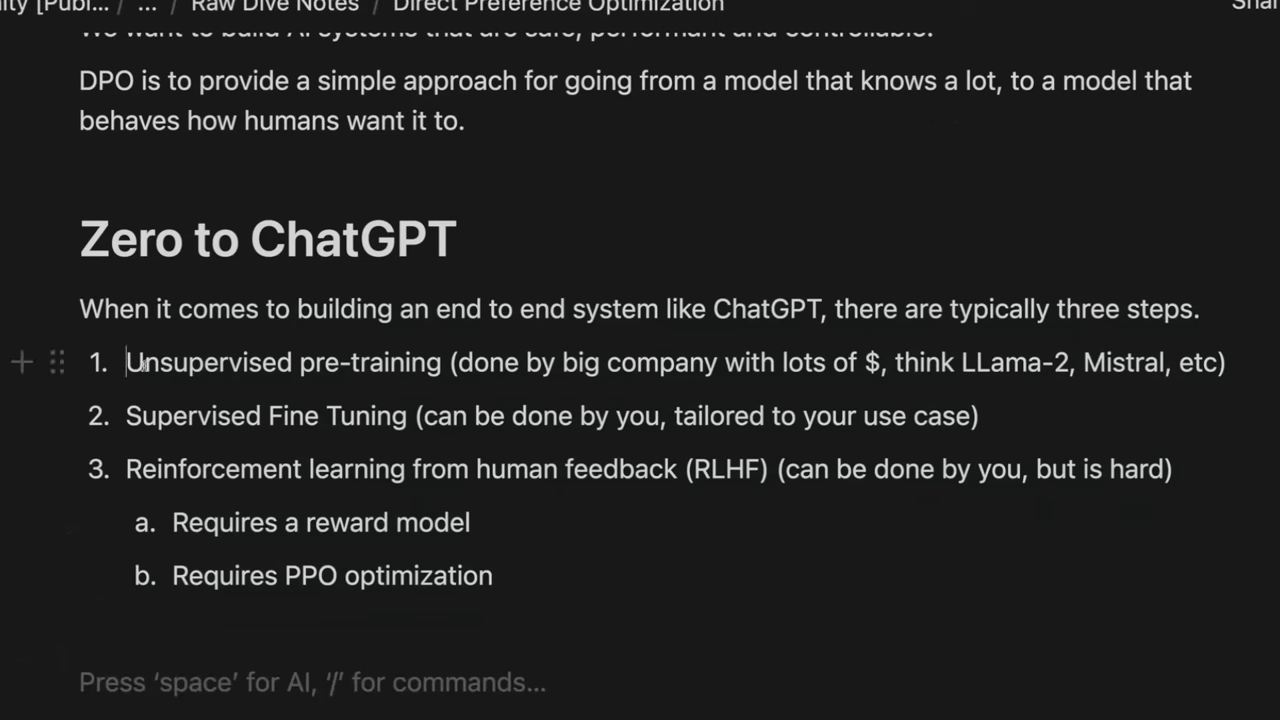
# Review the pre-training, Supervised Fine Tuning and reinforcement learning list items
pyautogui.moveTo(126, 362); pyautogui.dragTo(444, 369)
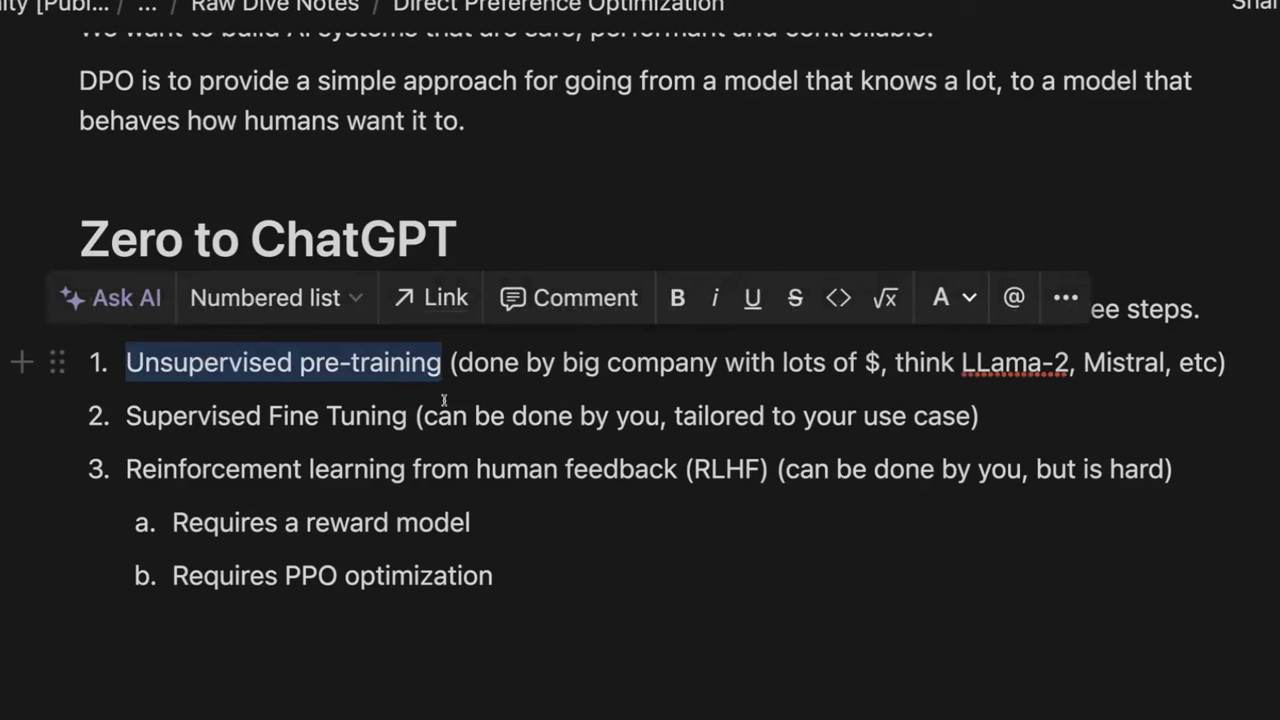
pyautogui.click(543, 378)
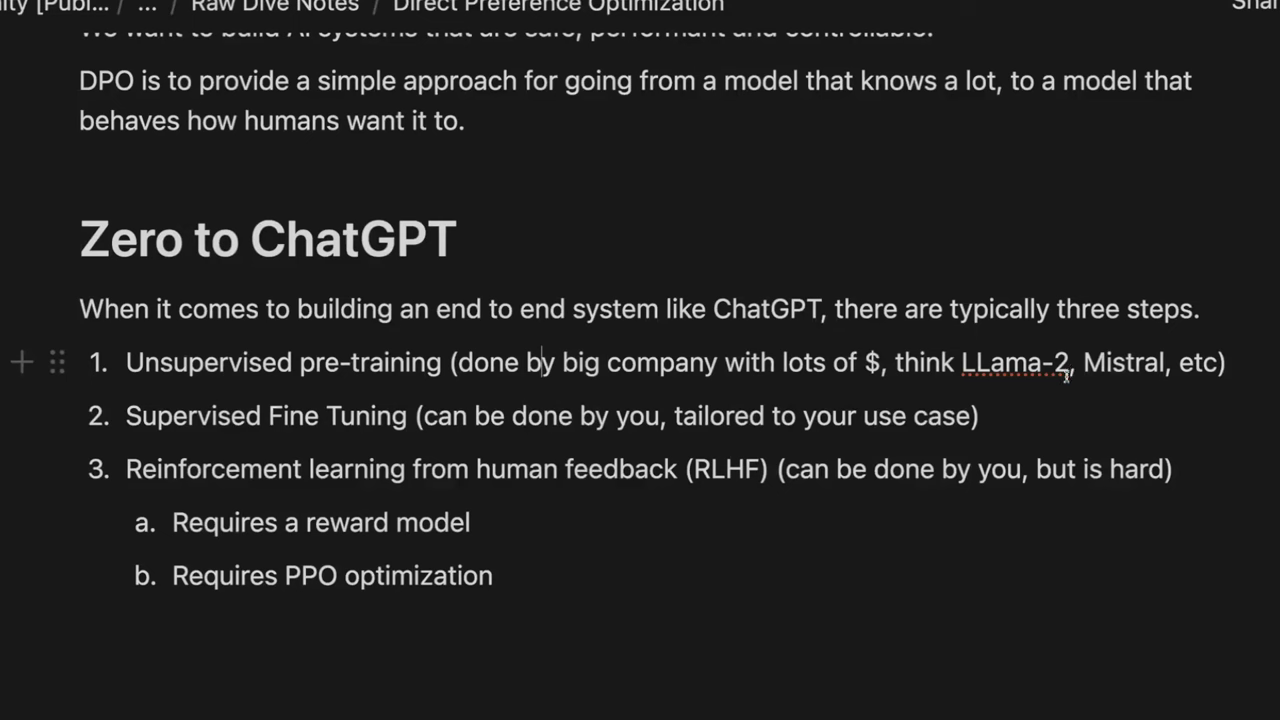
pyautogui.click(1027, 426)
pyautogui.moveTo(127, 420); pyautogui.dragTo(409, 420)
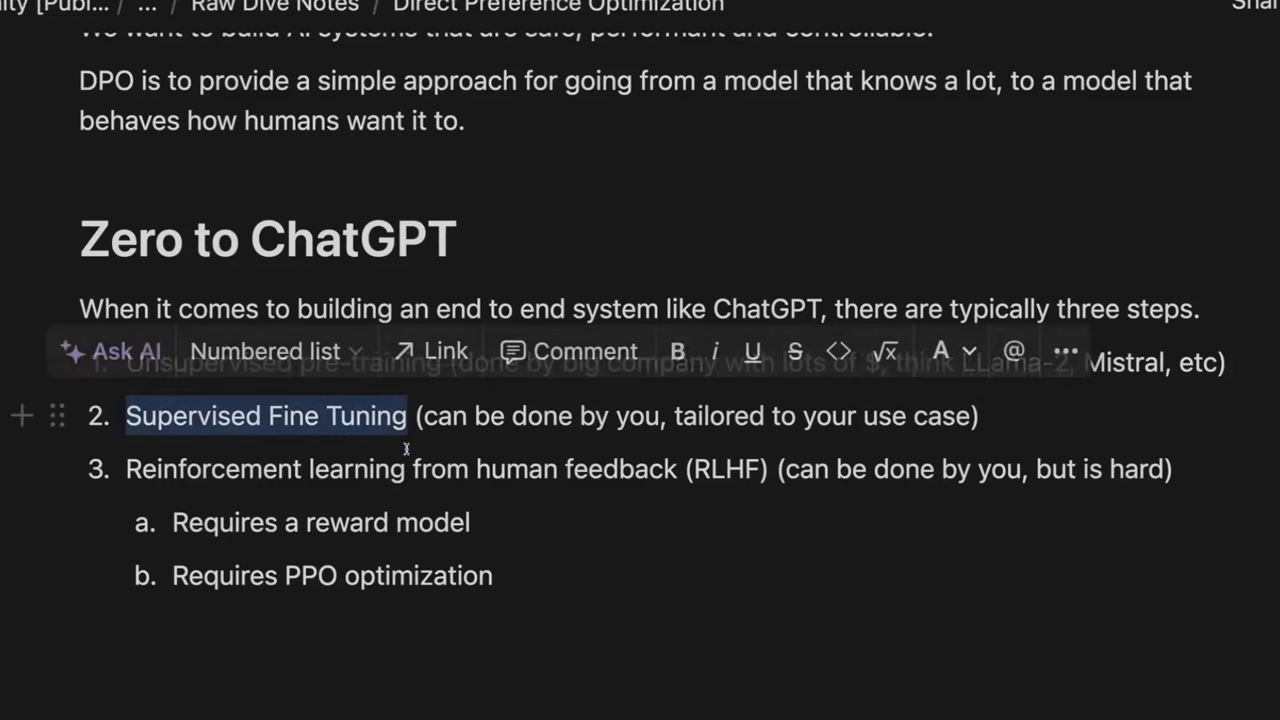
pyautogui.click(519, 570)
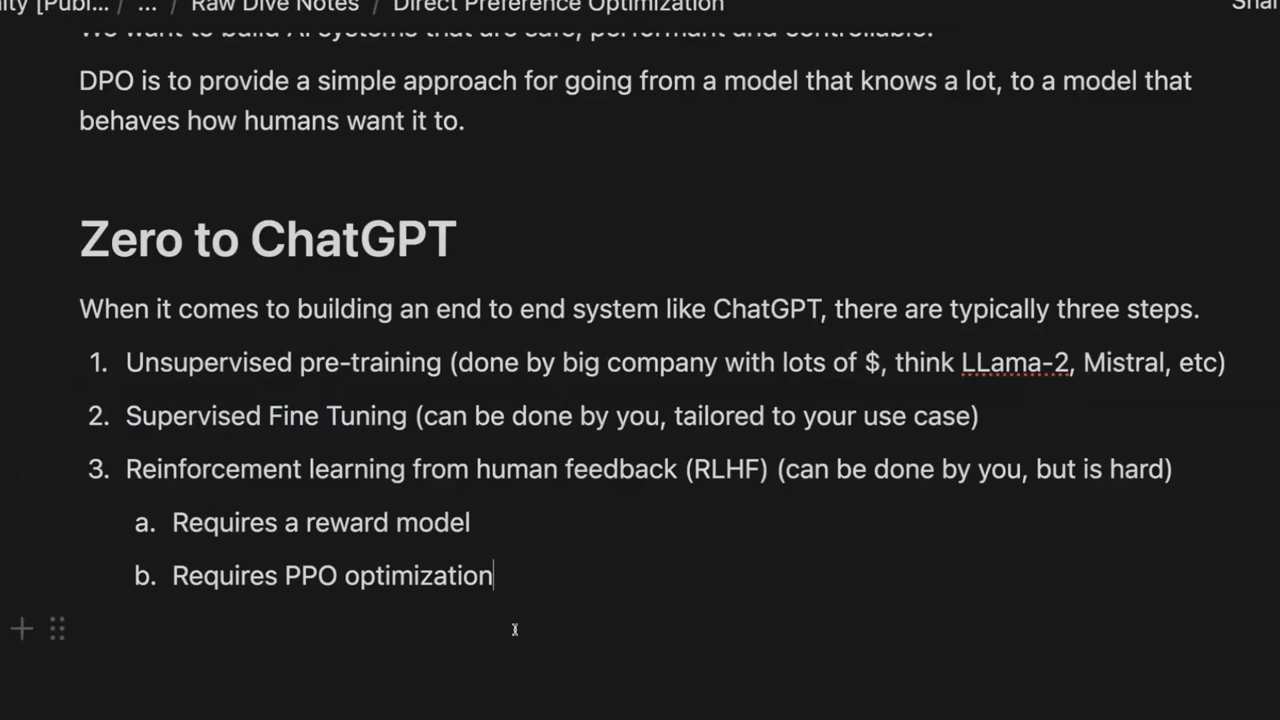
pyautogui.moveTo(127, 469); pyautogui.dragTo(768, 469)
pyautogui.scroll(-1, 628, 571)
# Add the InstructGPT paper dive note and Oxen blog link below the list
pyautogui.click(628, 571)
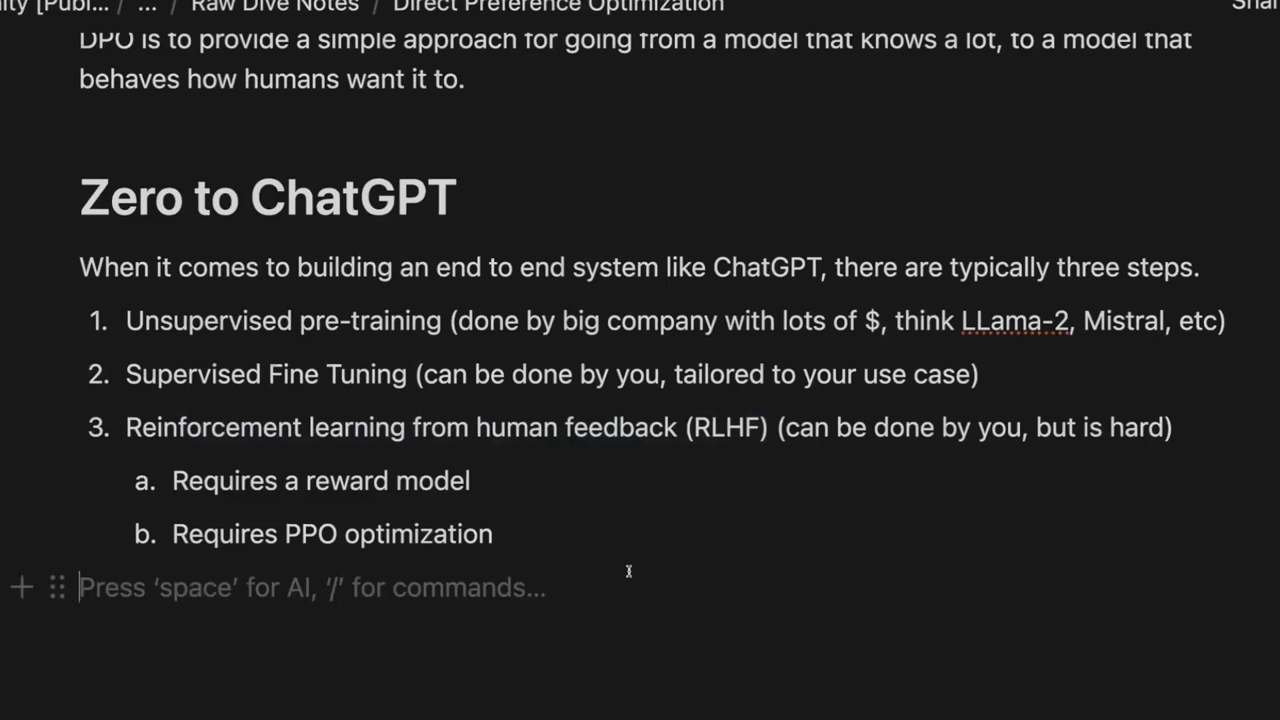
pyautogui.scroll(-2, 629, 571)
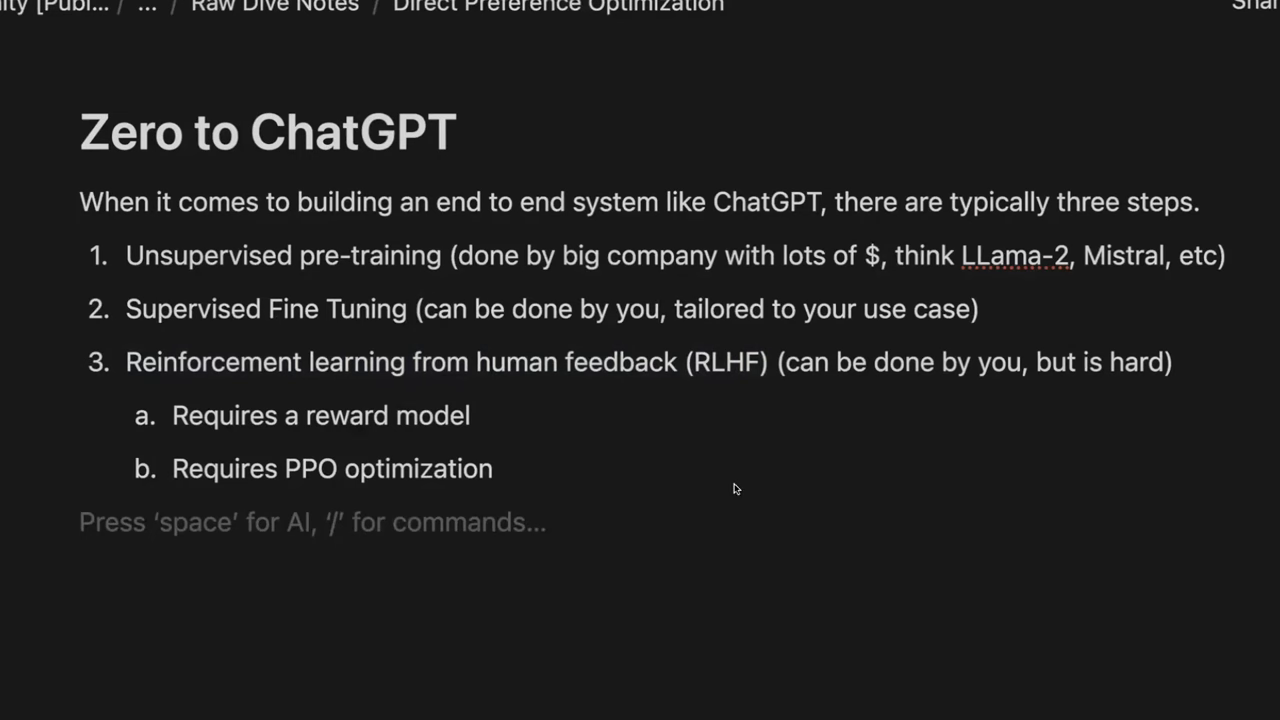
pyautogui.write('We went over all of this when discussing the InstructGPT paper in a previous dive. https://blog.oxen.ai/training-language-models-to-follow-instructions-instructgpt/')
pyautogui.scroll(-2, 612, 550)
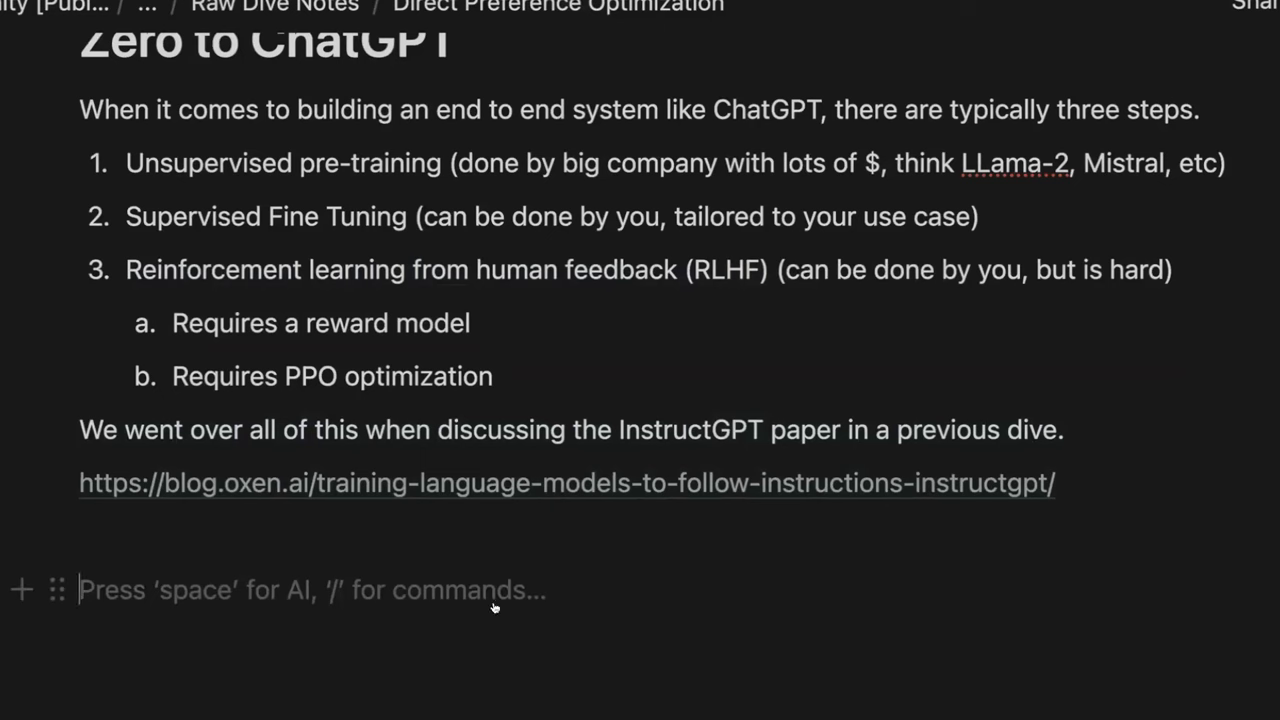
# Paste the InstructGPT three-step training diagram below the blog link
pyautogui.hotkey('ctrl', 'v')
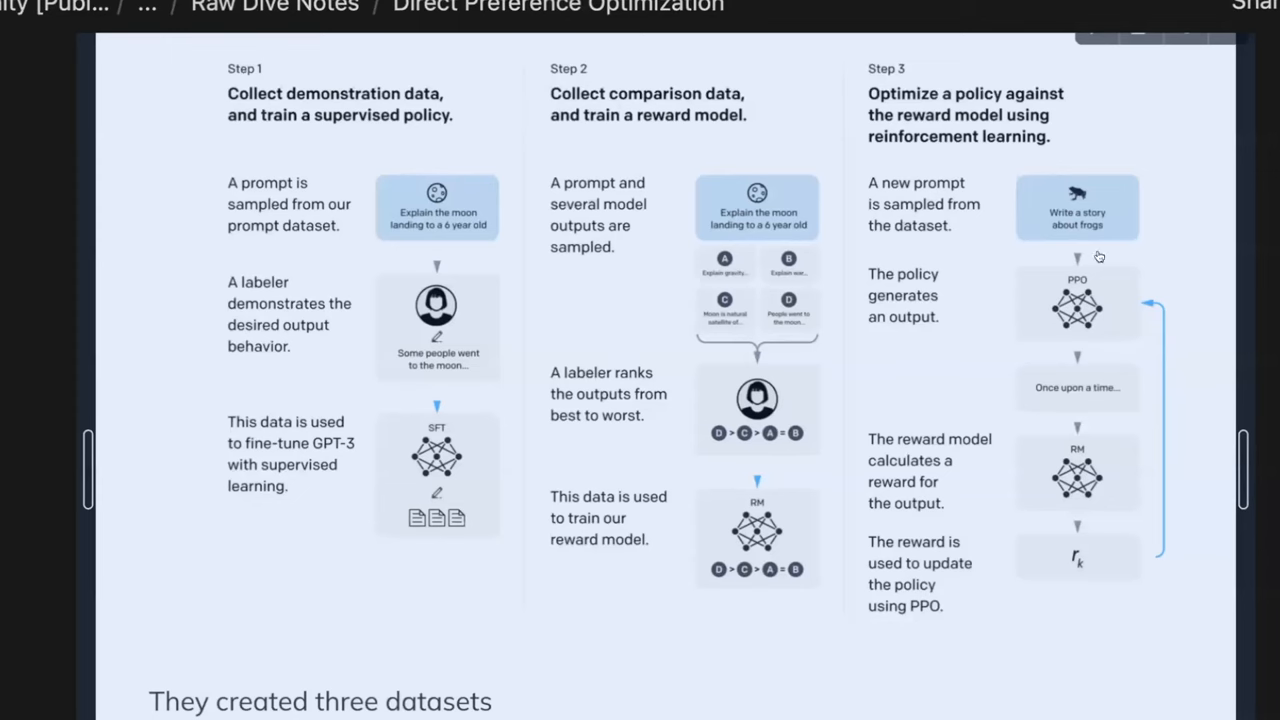
pyautogui.scroll(-5, 1098, 257)
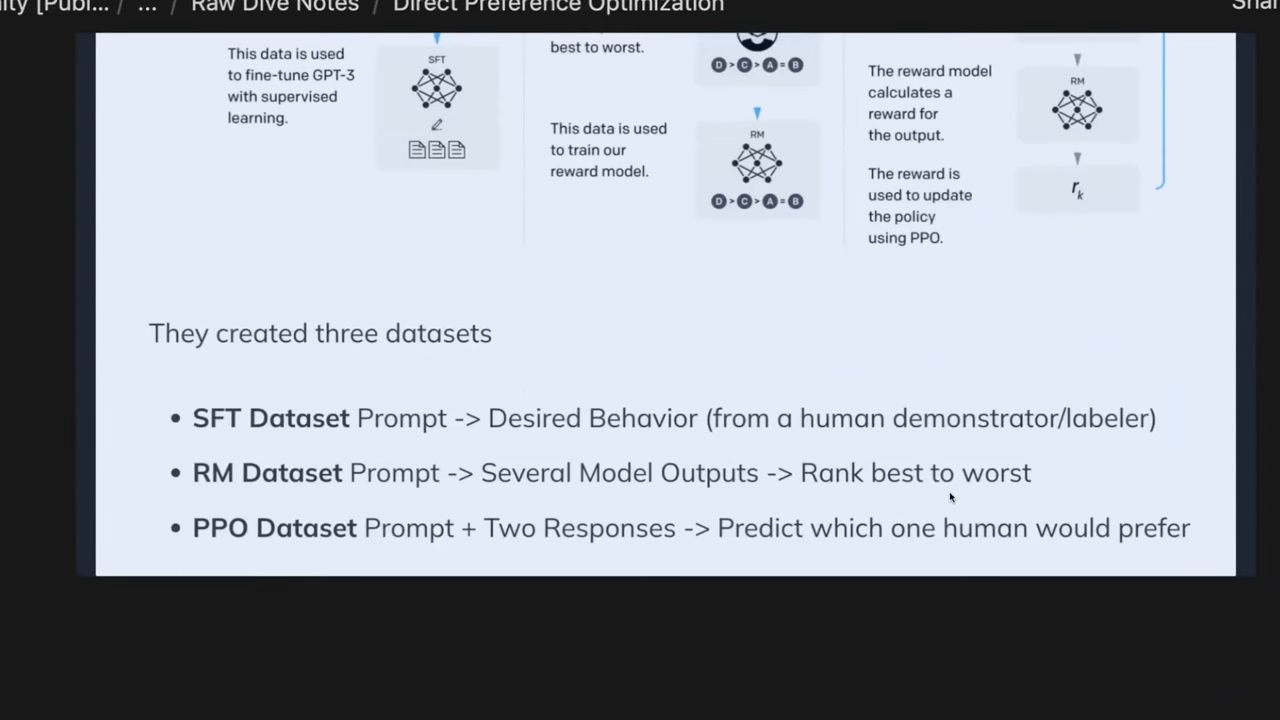
pyautogui.scroll(-2, 940, 494)
# Add the great Discord question sentence and its screenshot below the diagram
pyautogui.click(753, 496)
pyautogui.write('We had a great question in the discord a week ago')
pyautogui.press('Return')
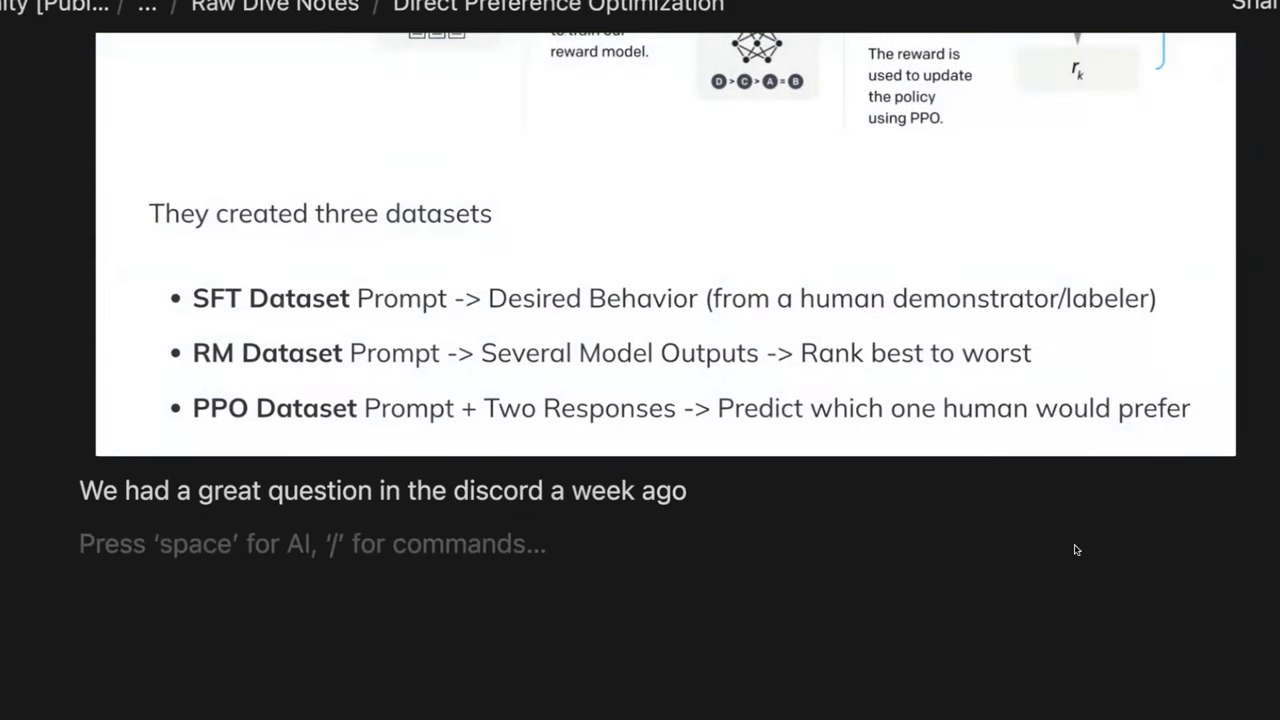
pyautogui.hotkey('ctrl', 'v')
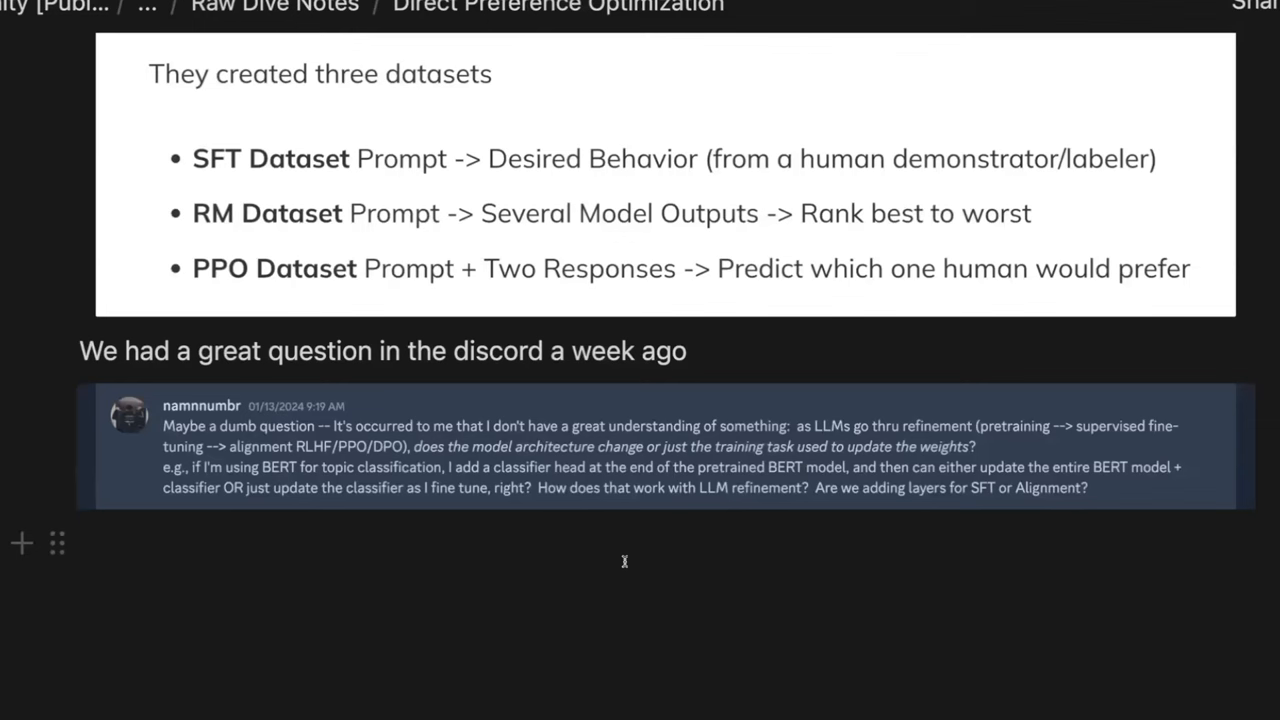
# Paste the PPO training pipeline diagram with reward model below the Discord screenshot
pyautogui.click(624, 561)
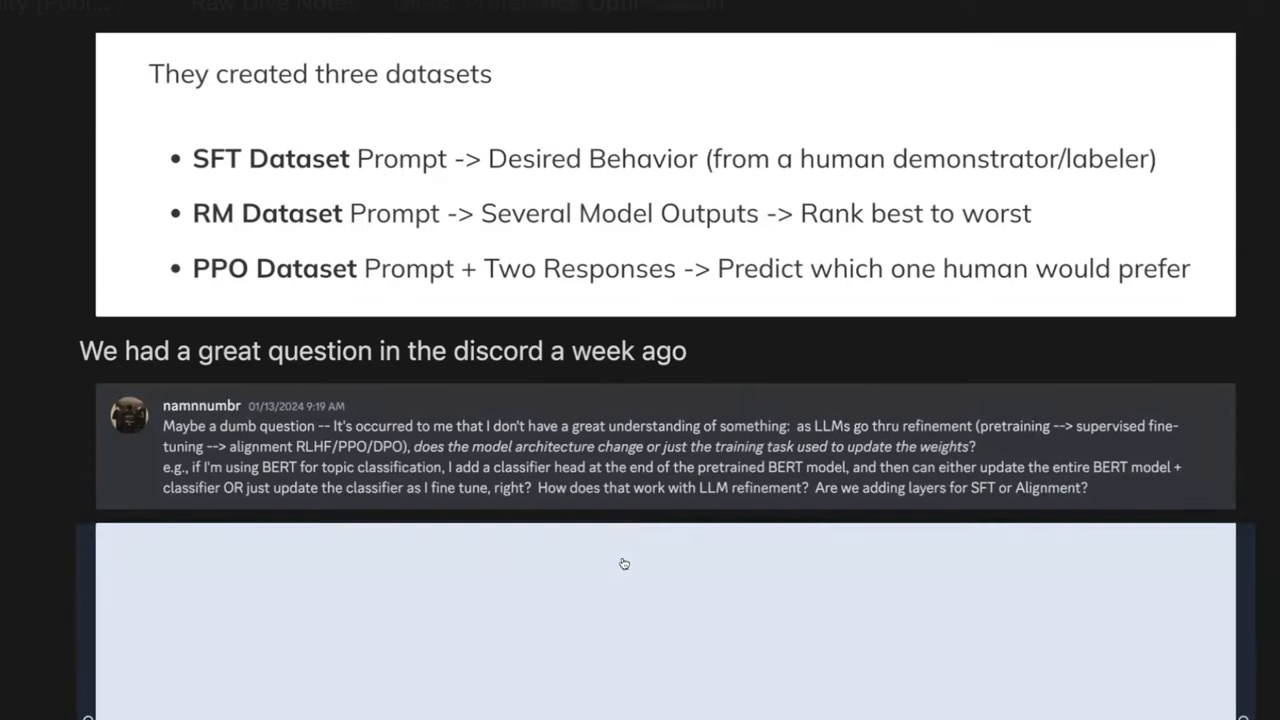
pyautogui.scroll(-4, 624, 563)
pyautogui.scroll(-3, 610, 570)
pyautogui.scroll(-2, 590, 580)
pyautogui.click(366, 705)
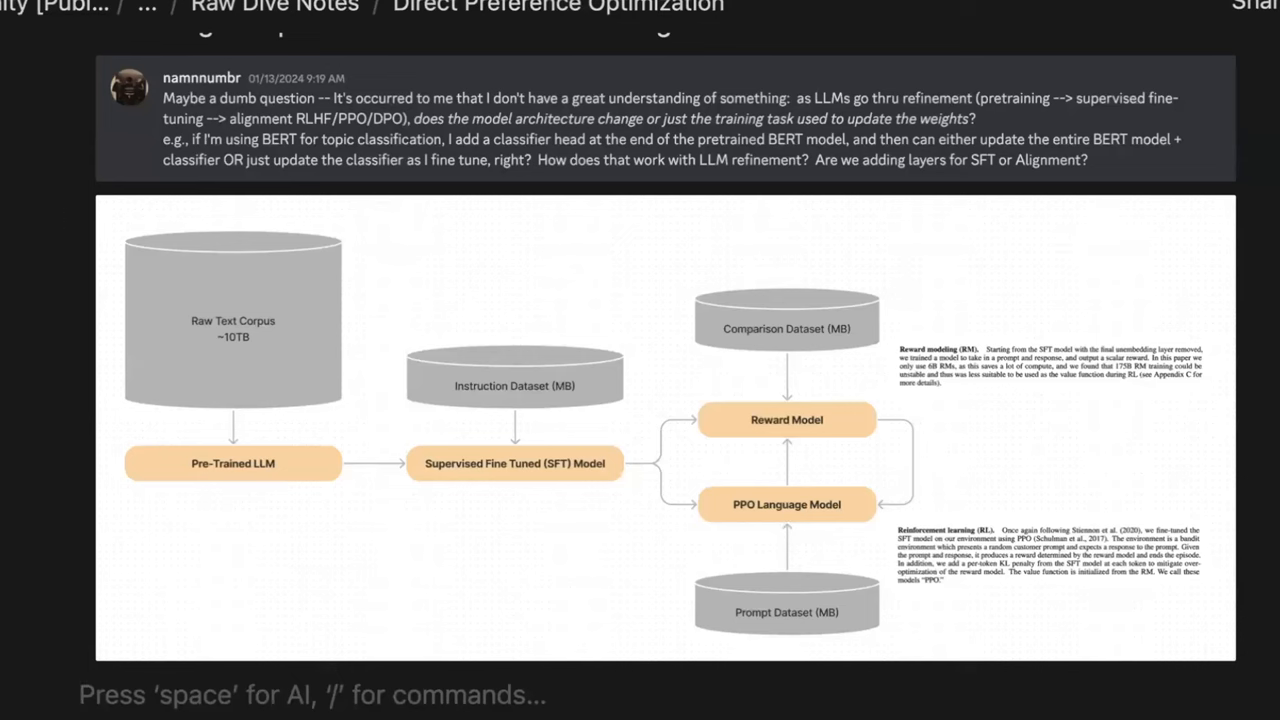
pyautogui.scroll(-2, 1010, 558)
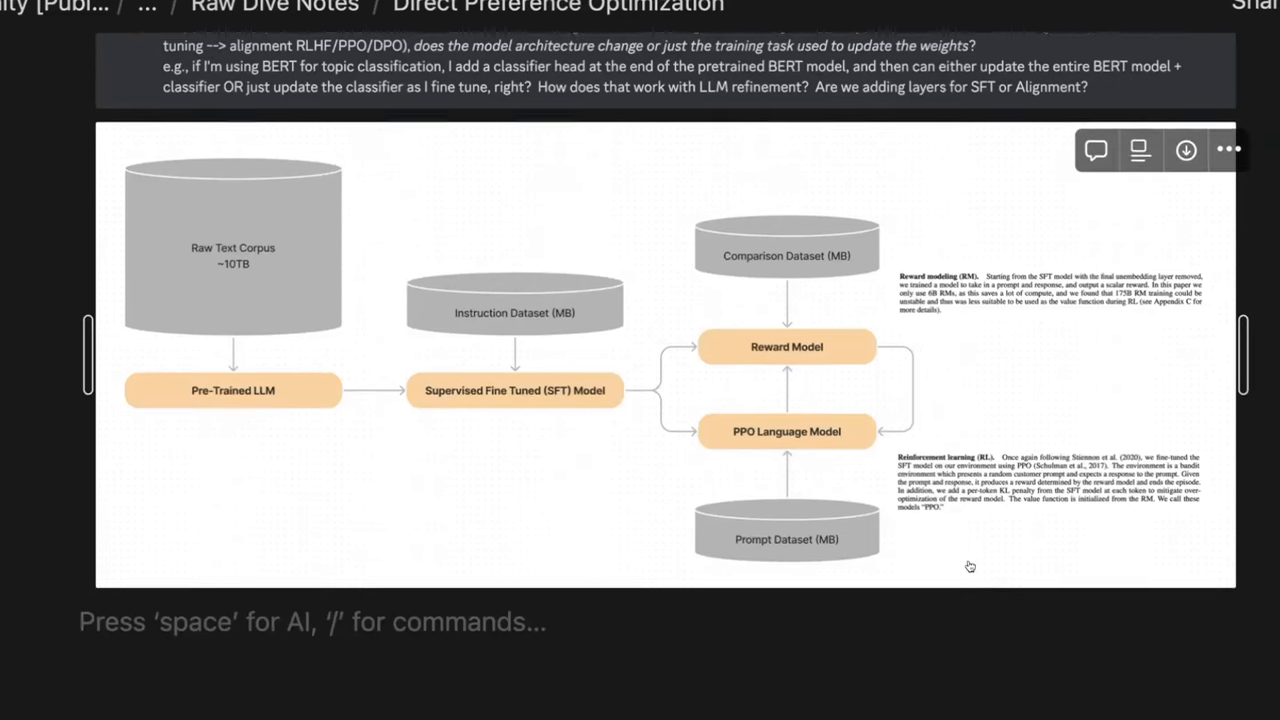
pyautogui.scroll(-2, 853, 558)
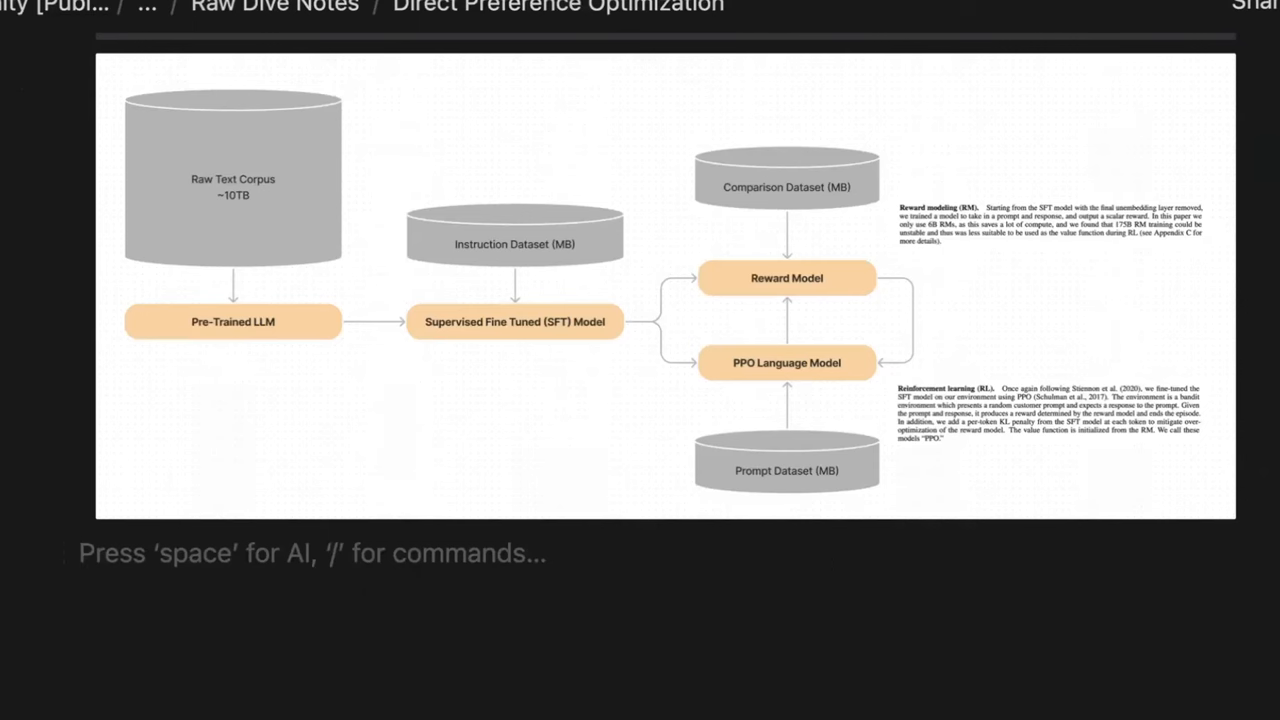
# Add the 'Why DPO is so handy' note and the simpler DPO pipeline diagram
pyautogui.write('Why DPO is so handy, is it removes the need for the reward model at all. To this:')
pyautogui.press('BackSpace')
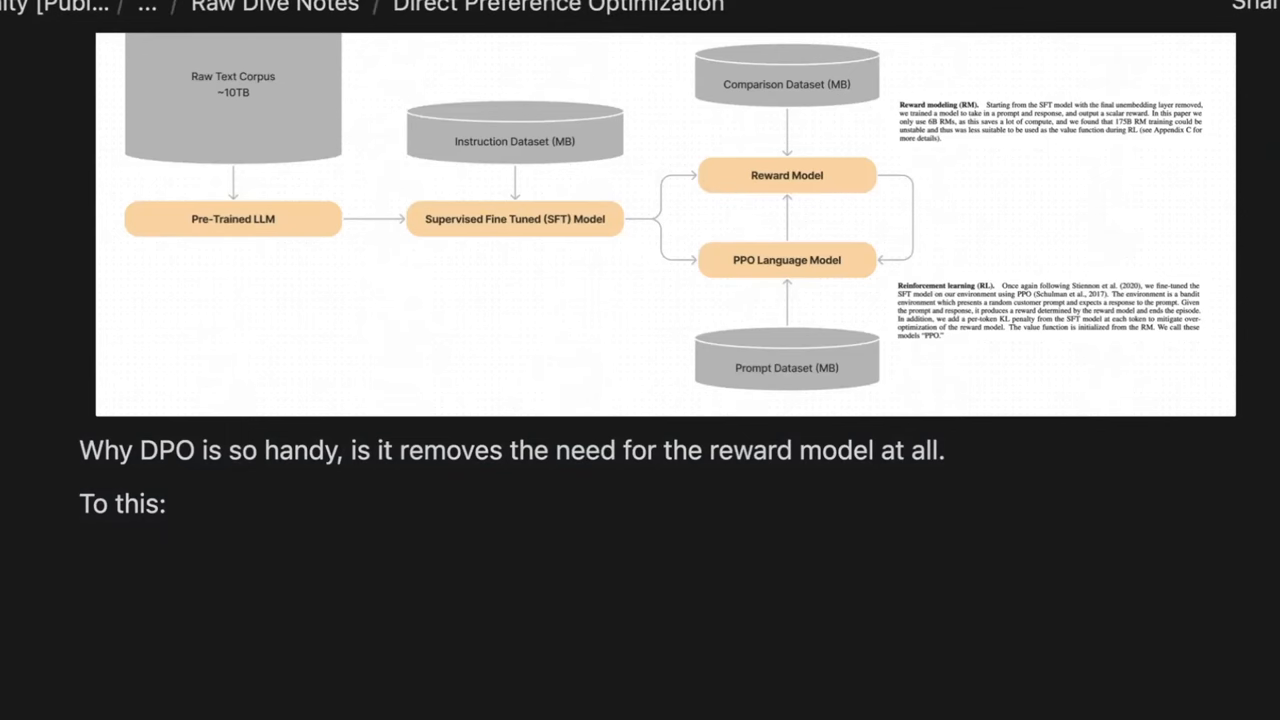
pyautogui.hotkey('ctrl', 'v')
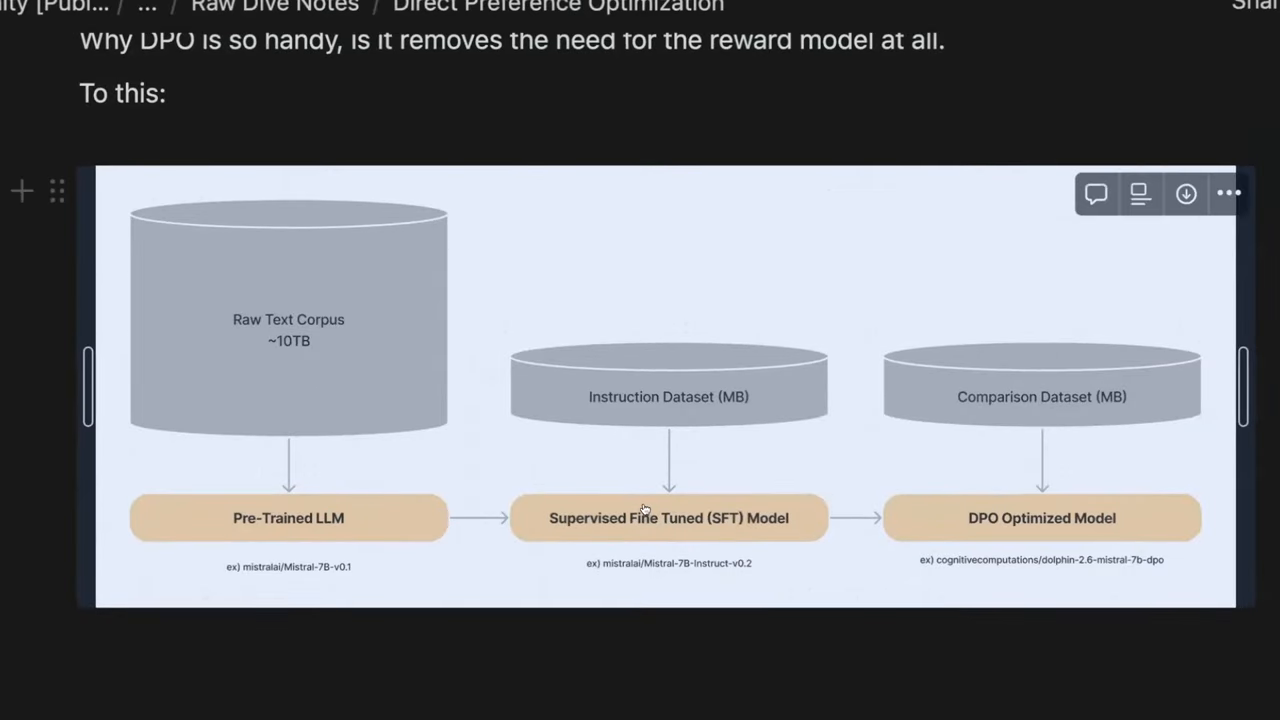
pyautogui.scroll(4, 645, 510)
pyautogui.scroll(2, 670, 420)
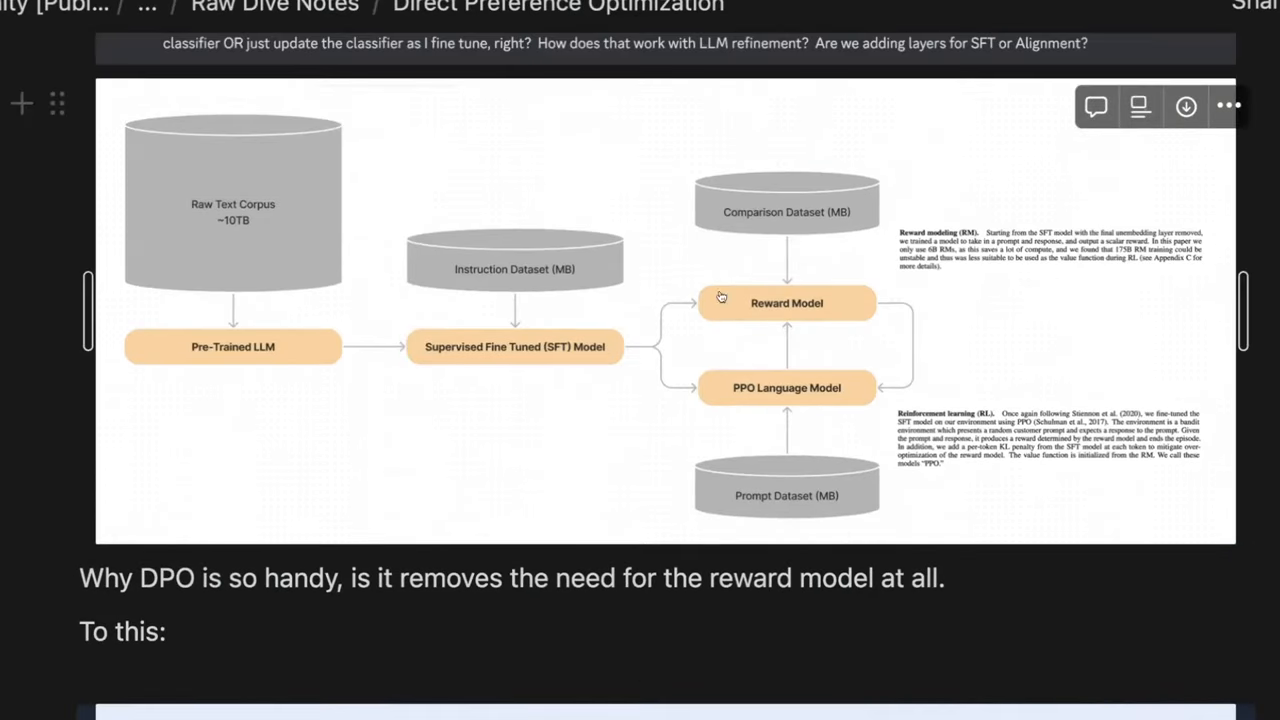
pyautogui.scroll(-2, 772, 306)
pyautogui.scroll(-3, 770, 308)
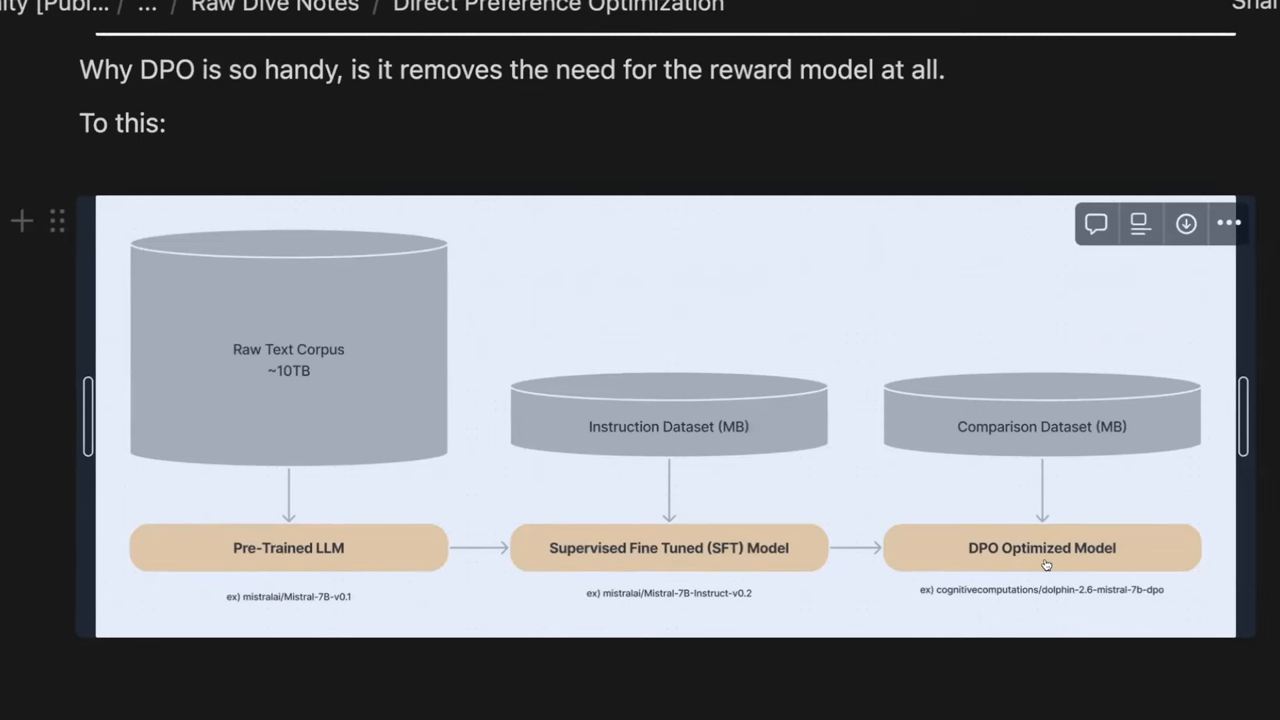
pyautogui.click(965, 672)
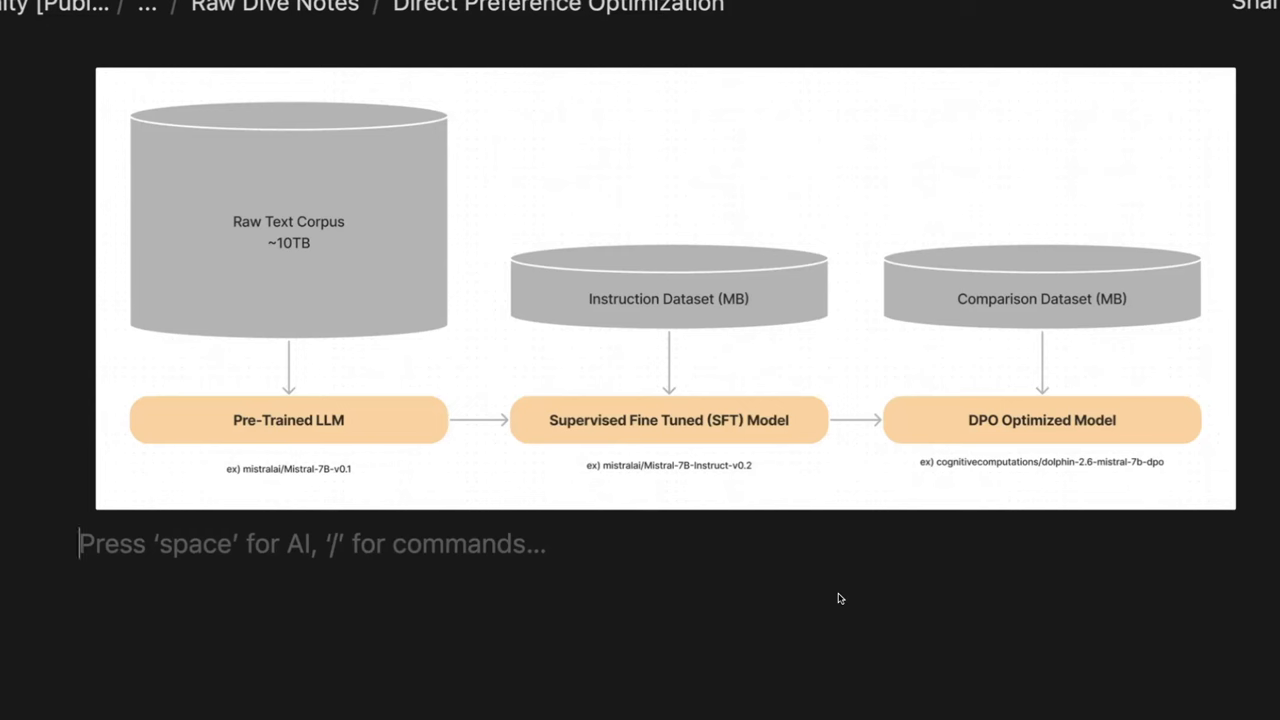
# Make 'Let's Get Lost in The Loss Function' a Heading 1 and add the intro paragraph
pyautogui.press('BackSpace')
pyautogui.scroll(2, 643, 557)
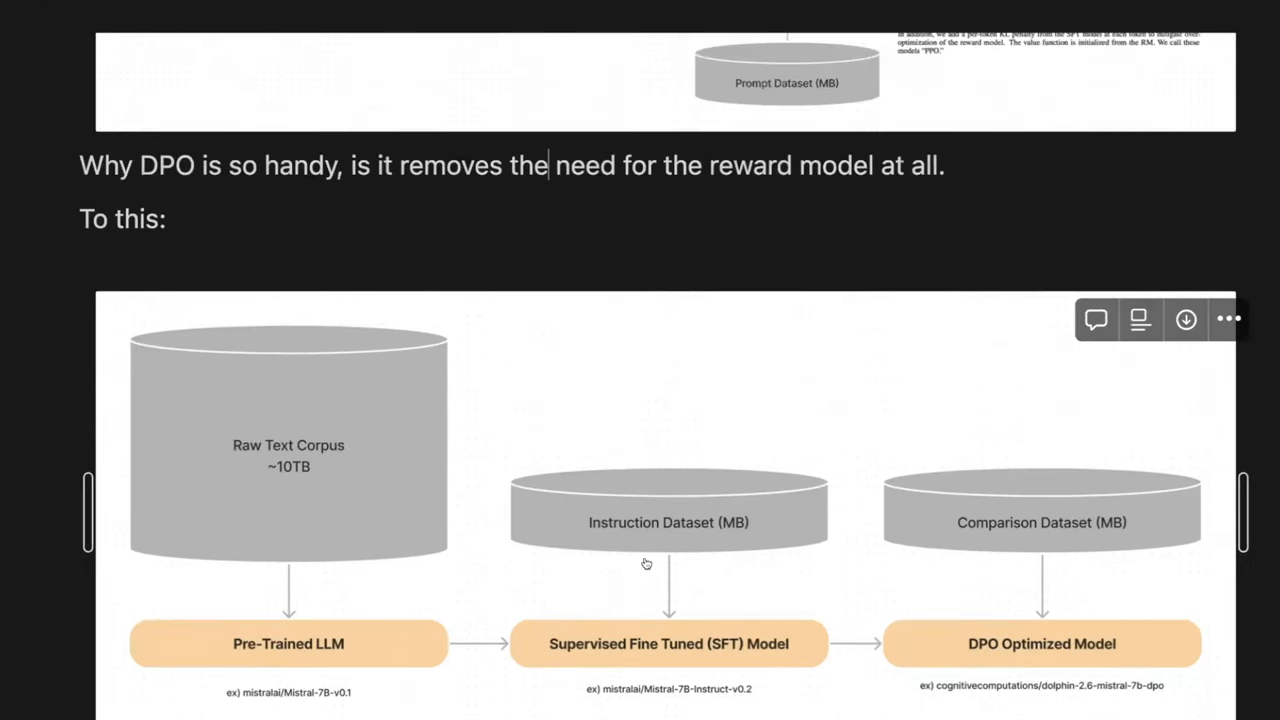
pyautogui.scroll(-2, 648, 561)
pyautogui.tripleClick(613, 556)
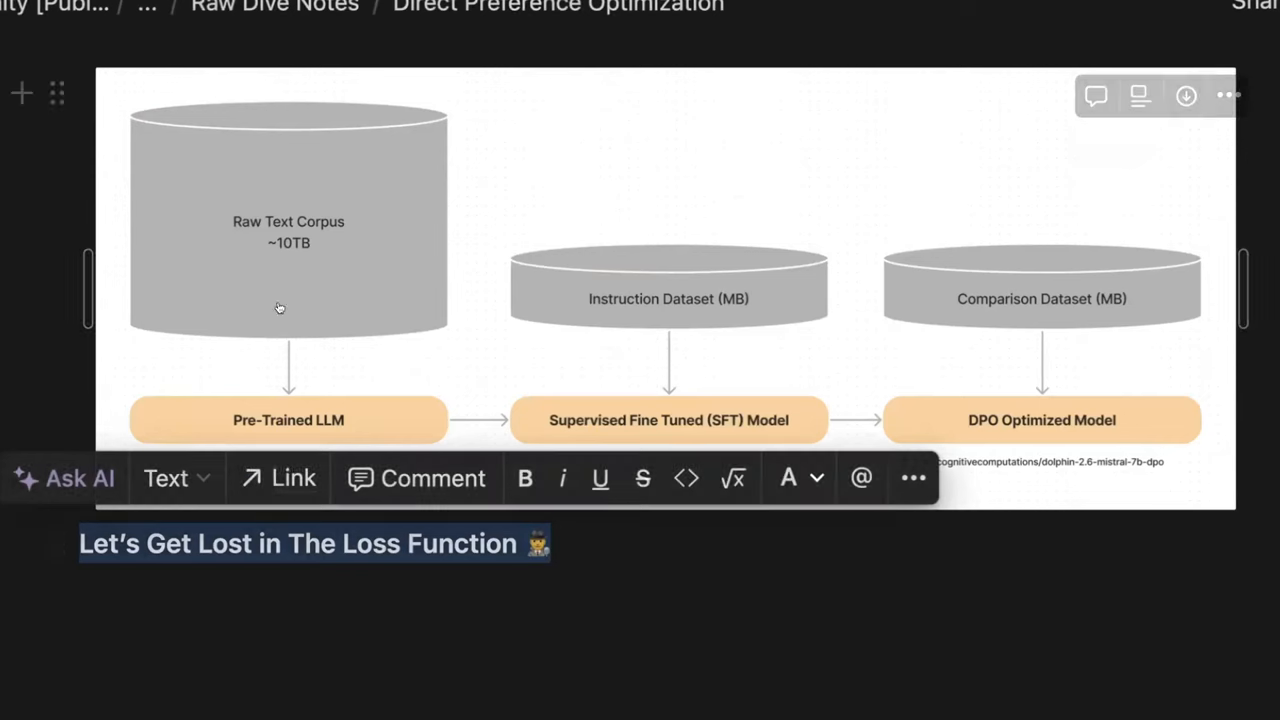
pyautogui.click(200, 480)
pyautogui.moveTo(500, 608)
pyautogui.click(180, 355)
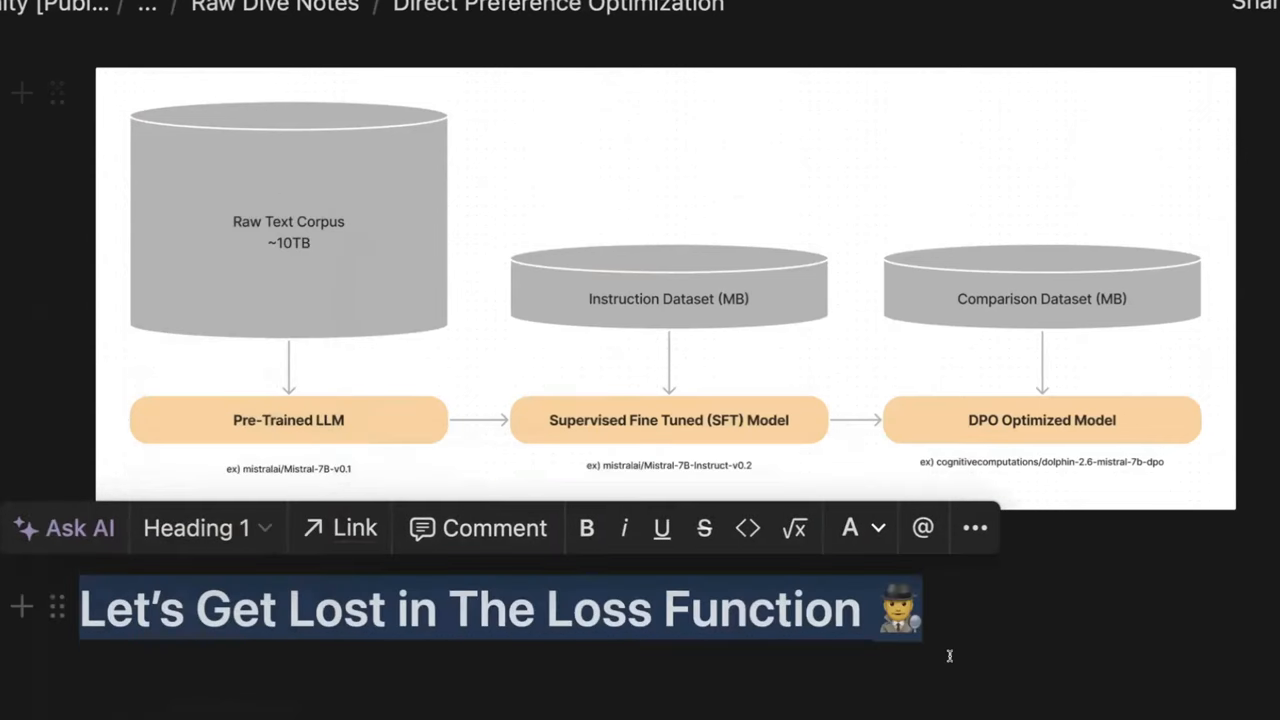
pyautogui.press('Right')
pyautogui.press('Return')
pyautogui.scroll(-1, 640, 400)
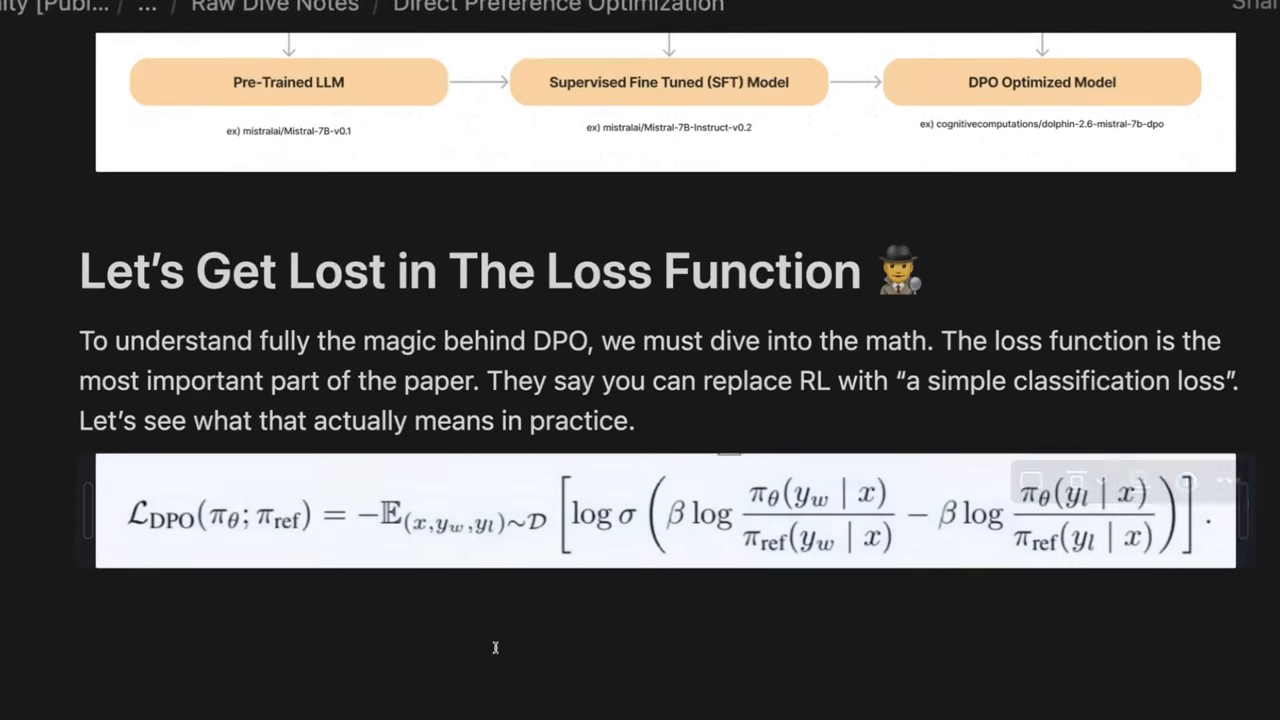
# Insert a spare empty block beneath the DPO loss equation, then return the cursor to the first empty block
pyautogui.click(621, 671)
pyautogui.press('Return')
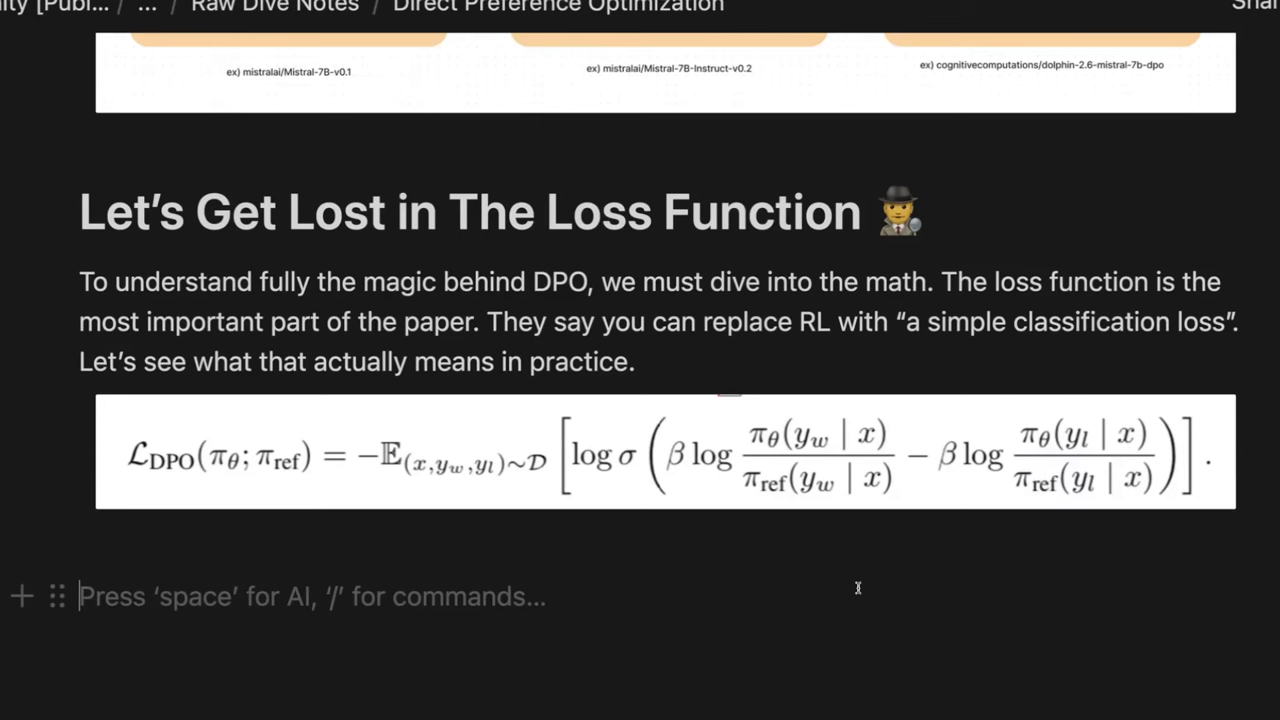
pyautogui.moveTo(665, 451)
pyautogui.click(798, 550)
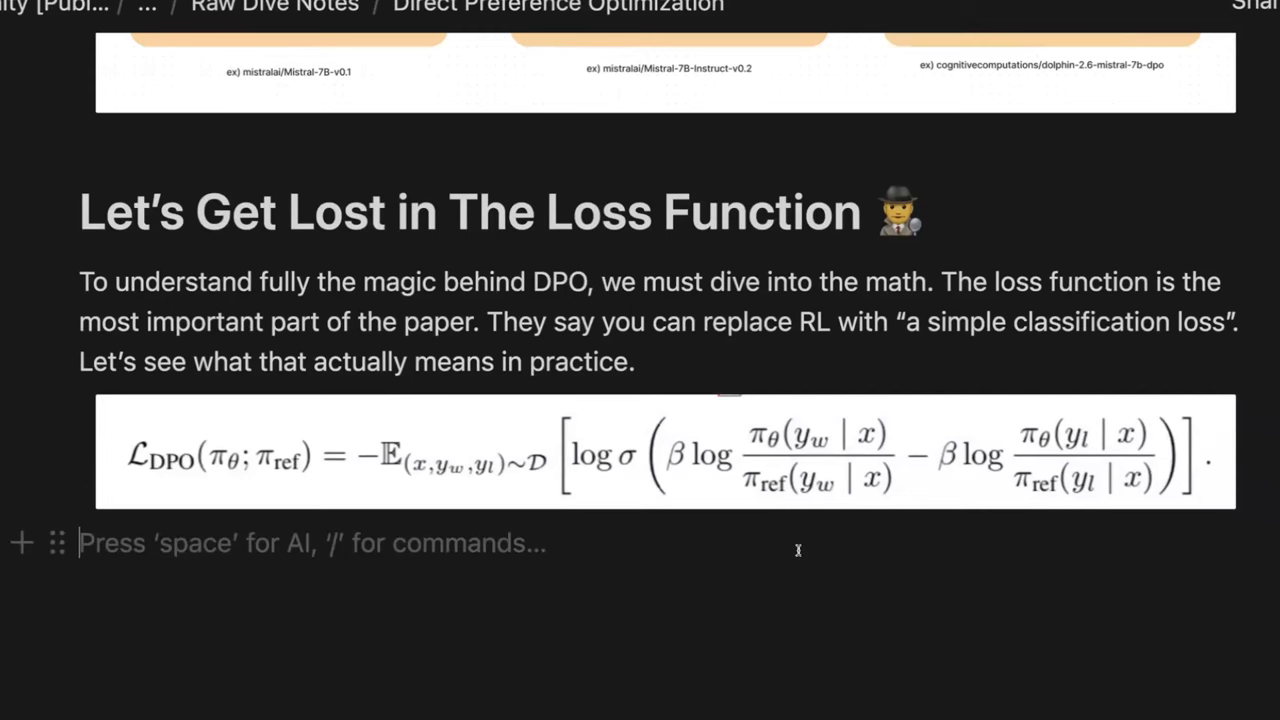